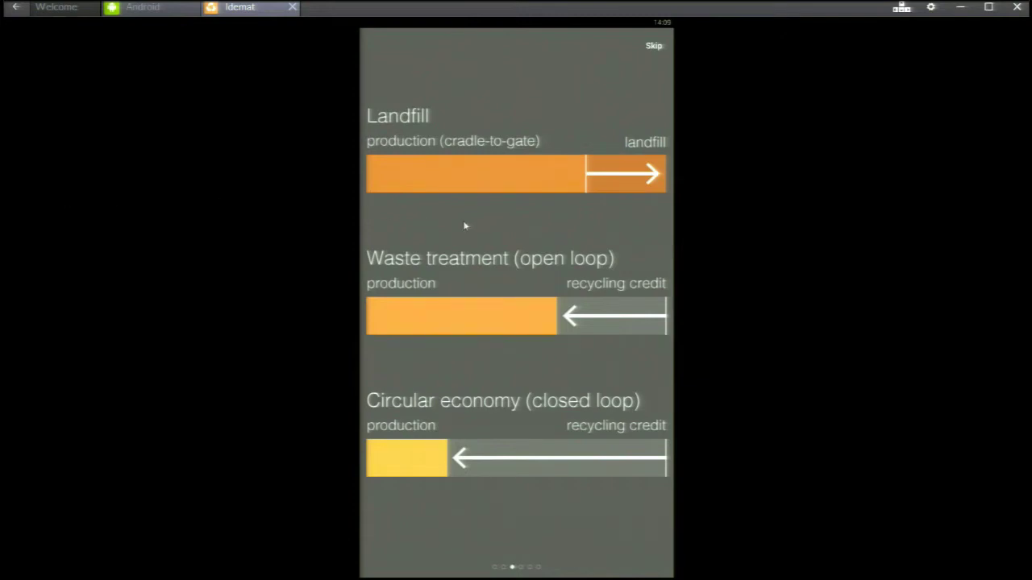
Skip the intro pages, read About Indicators, and rank materials on carbon footprint
{"action": "left_click_drag", "start_coordinate": [464, 222], "coordinate": [292, 240]}
{"action": "left_click_drag", "start_coordinate": [507, 208], "coordinate": [163, 243]}
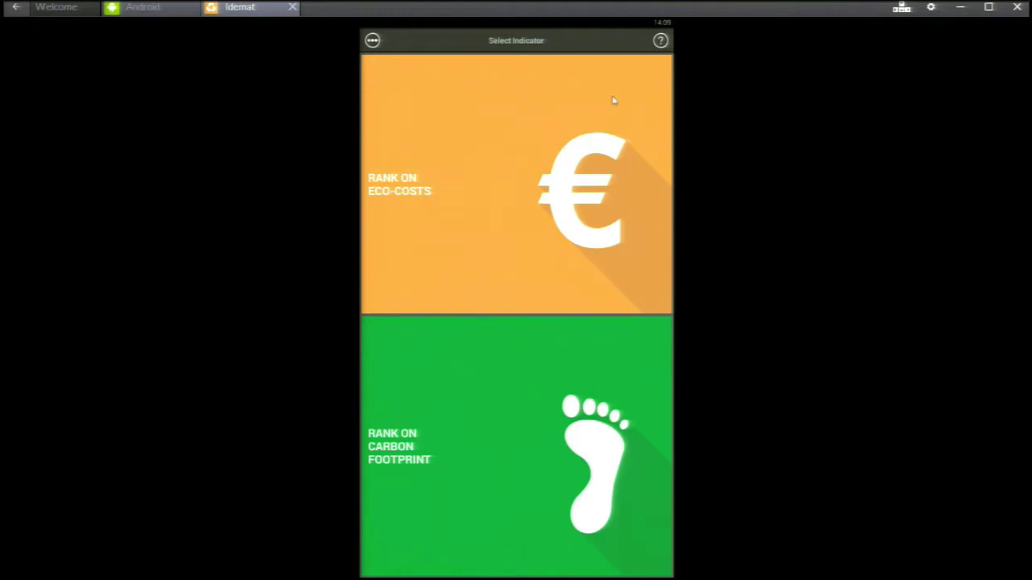
{"action": "left_click", "coordinate": [660, 41]}
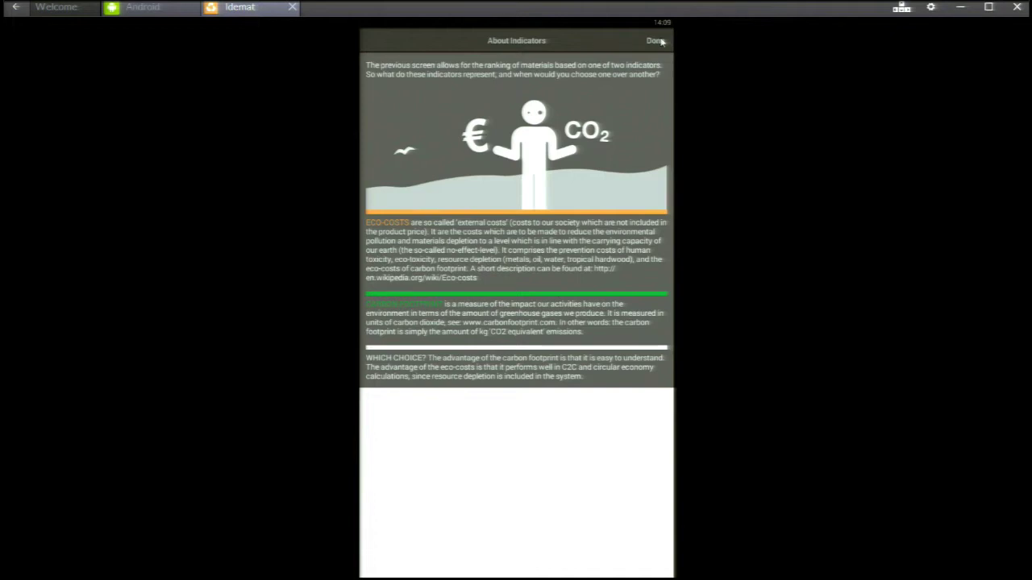
{"action": "left_click", "coordinate": [661, 41]}
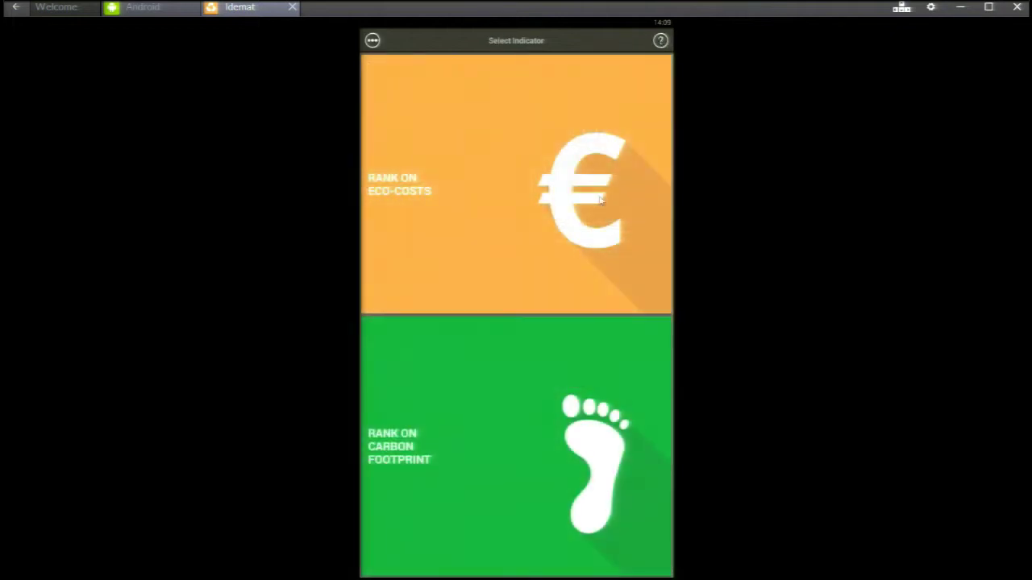
{"action": "left_click", "coordinate": [506, 397]}
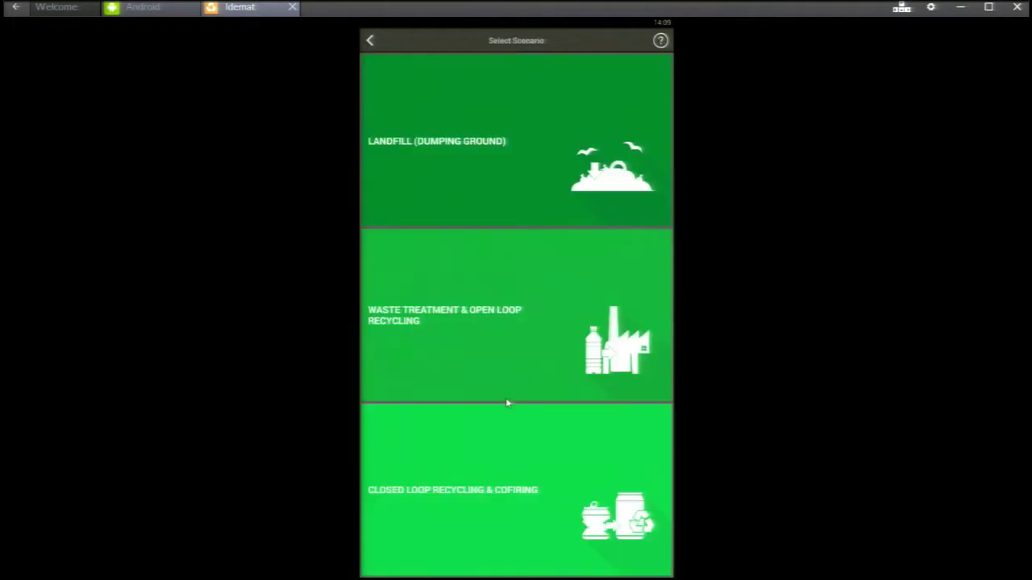
Pick the Closed Loop Recycling & Cofiring scenario and read About Categories
{"action": "left_click", "coordinate": [485, 477]}
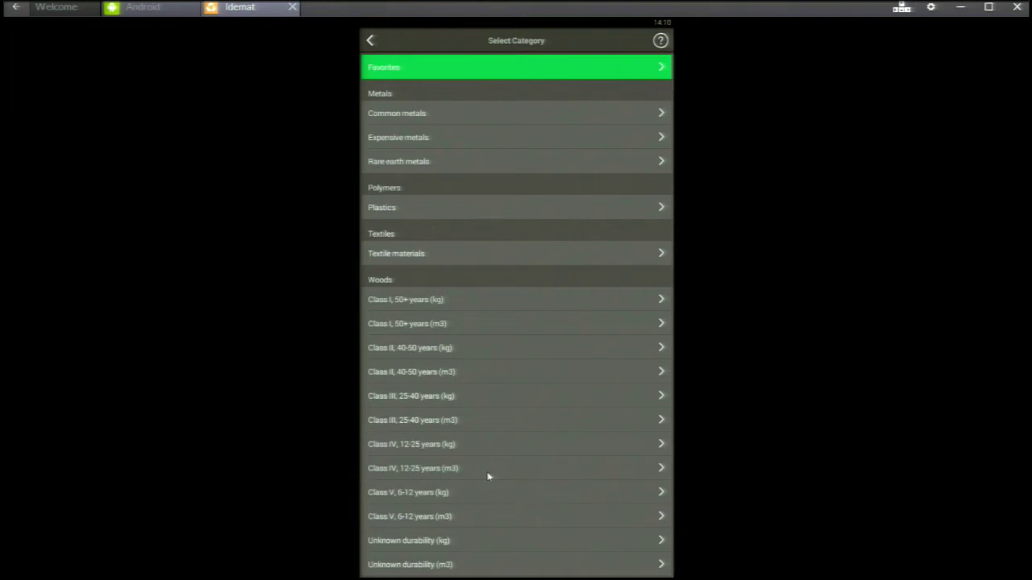
{"action": "left_click", "coordinate": [661, 41]}
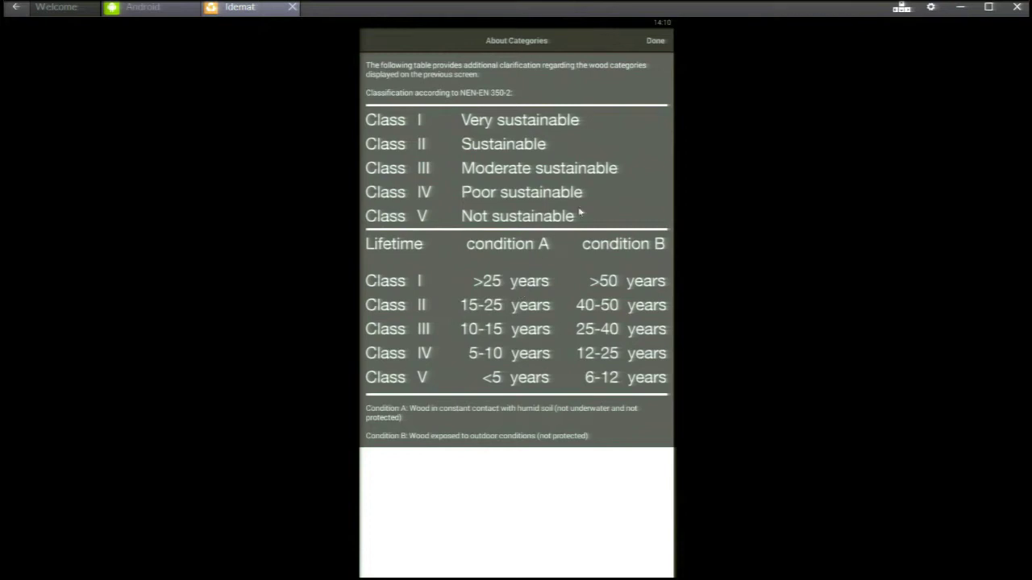
{"action": "left_click", "coordinate": [653, 42]}
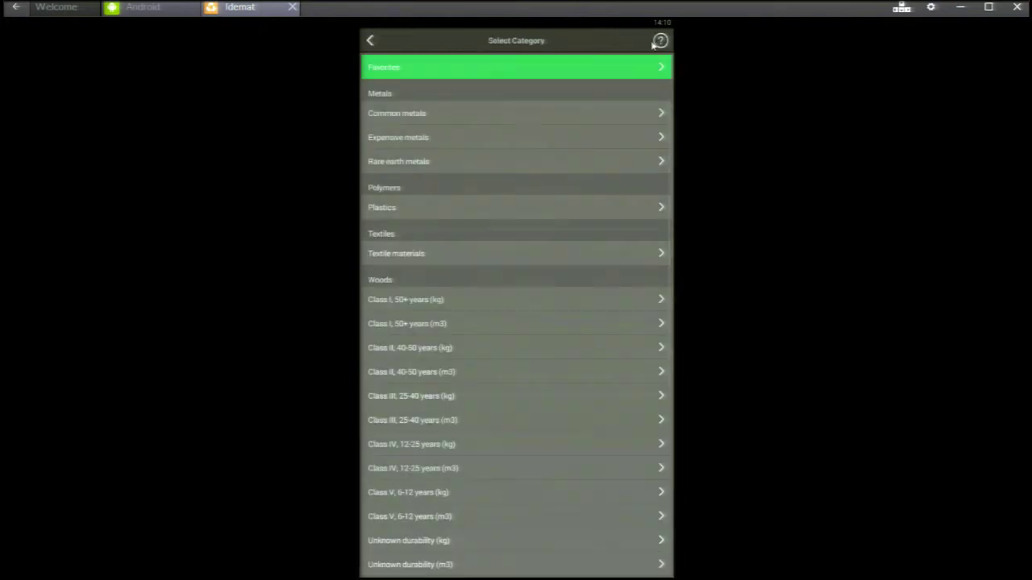
Scroll through the Select Category list and back to the top
{"action": "left_click_drag", "start_coordinate": [518, 392], "coordinate": [532, 185]}
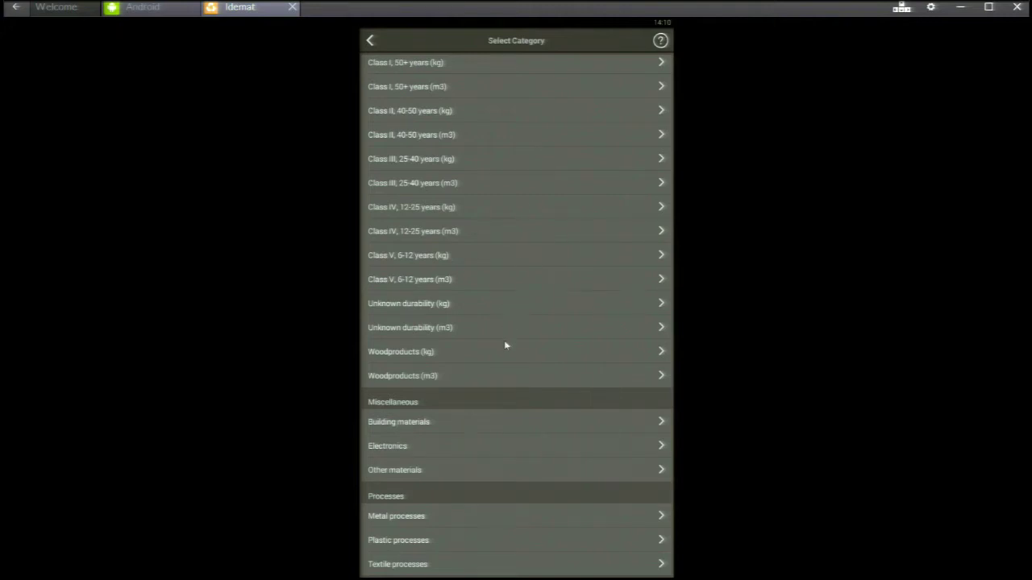
{"action": "left_click_drag", "start_coordinate": [506, 345], "coordinate": [521, 237]}
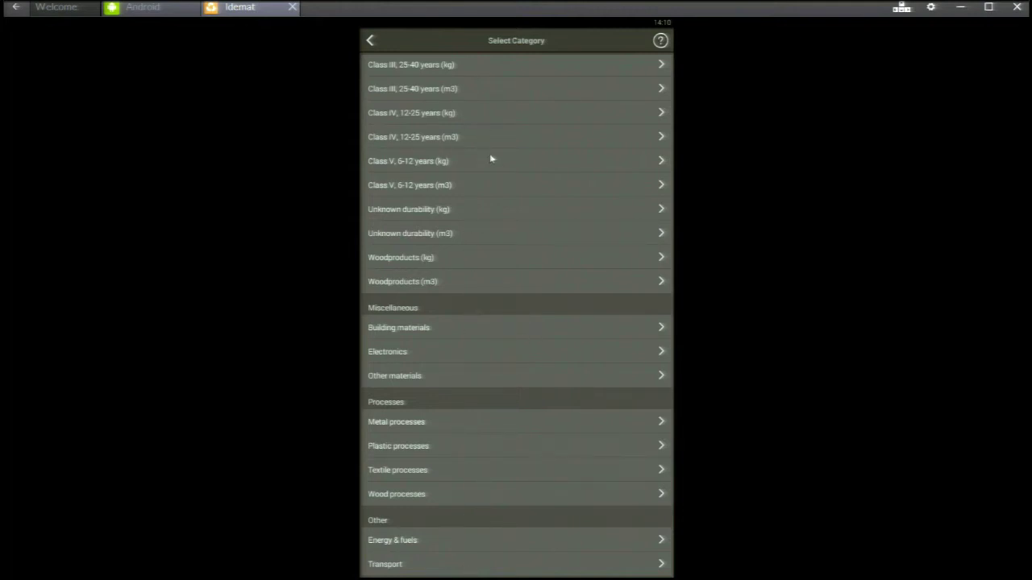
{"action": "left_click_drag", "start_coordinate": [489, 155], "coordinate": [512, 488]}
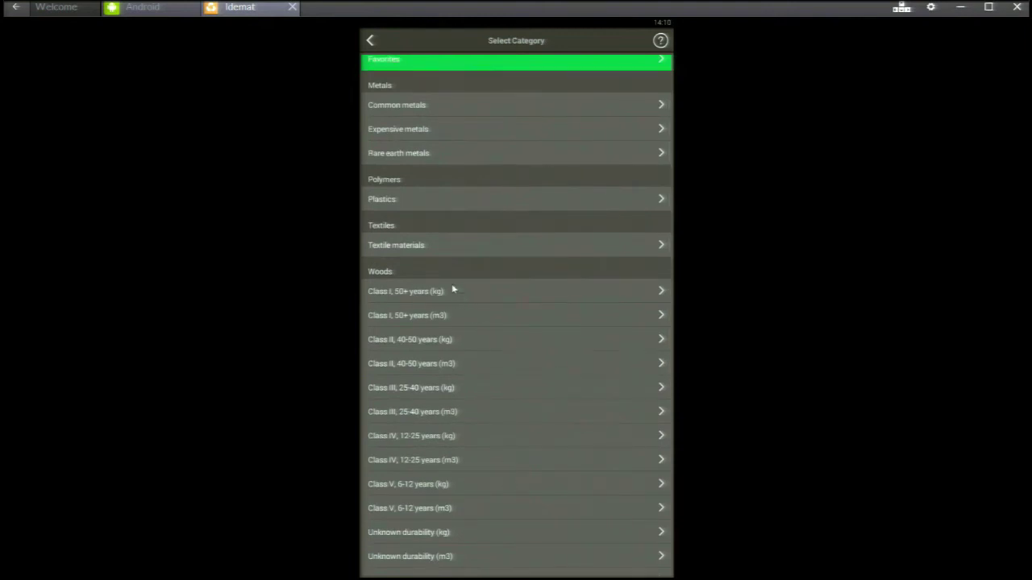
Open Plastics from the Select Category list
{"action": "left_click", "coordinate": [397, 201]}
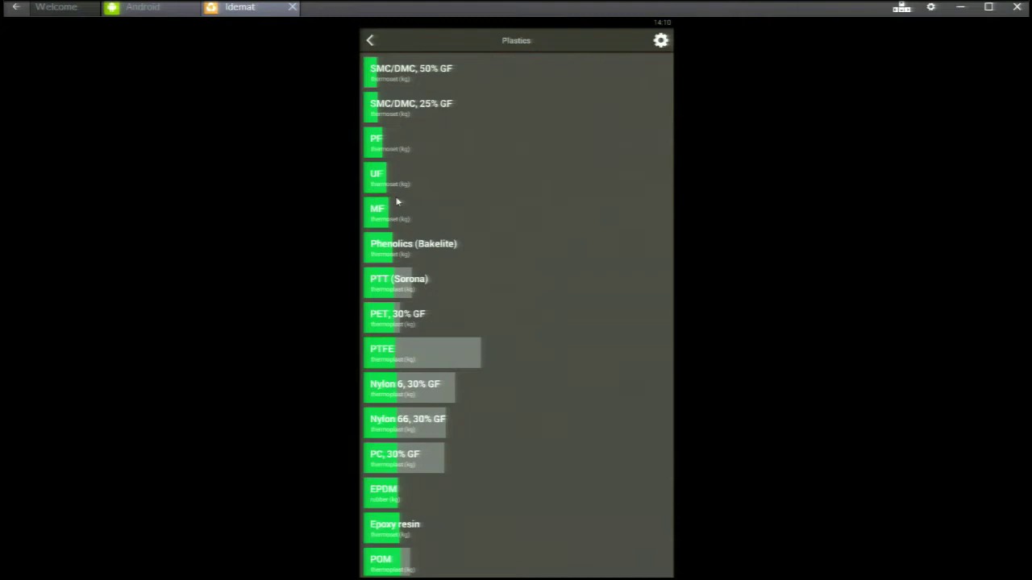
Open PTT (Sorona), compare its carbon footprint and eco-costs breakdowns, and scroll down
{"action": "left_click", "coordinate": [399, 286]}
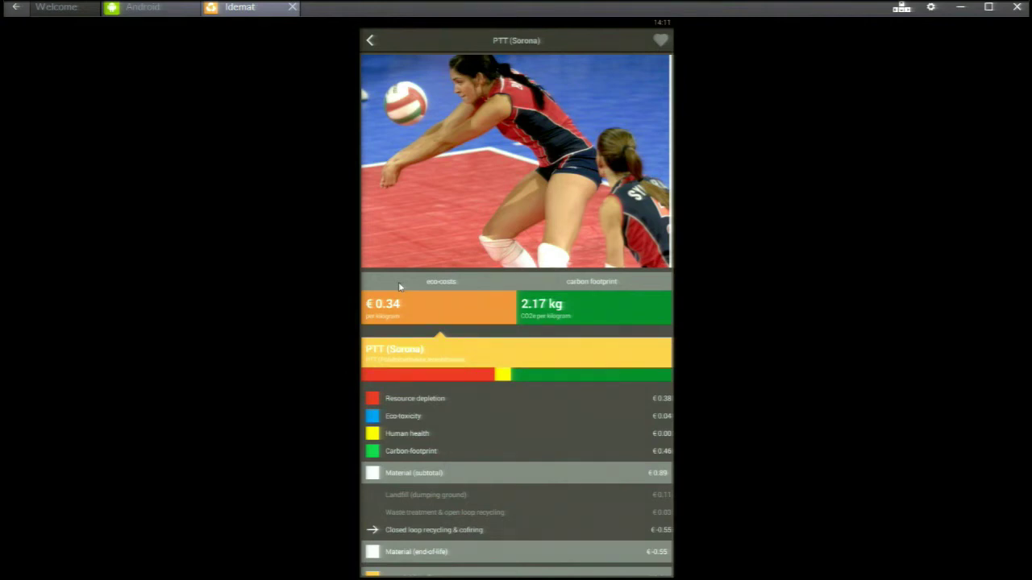
{"action": "left_click", "coordinate": [547, 317]}
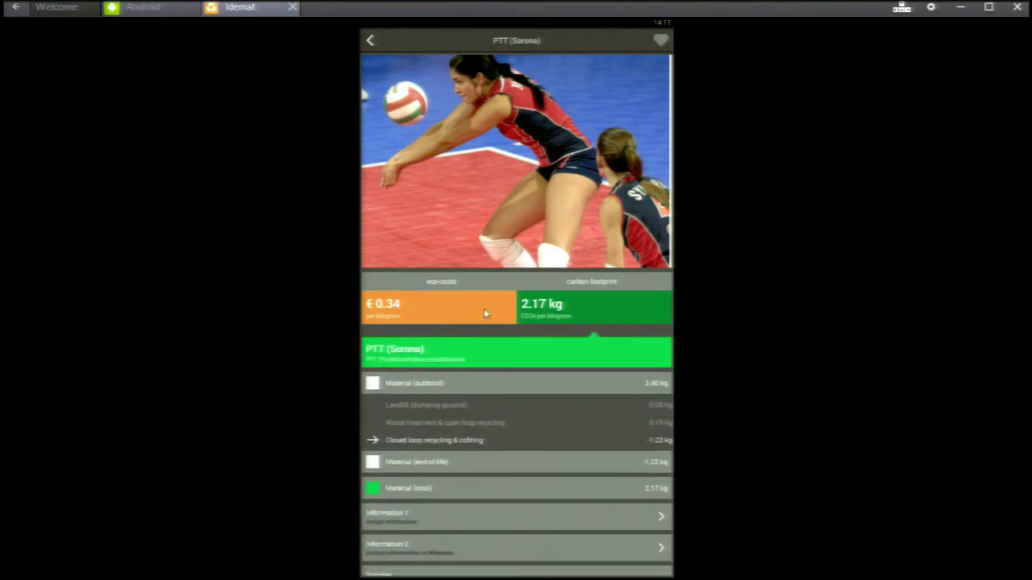
{"action": "left_click", "coordinate": [483, 314]}
{"action": "left_click", "coordinate": [549, 316]}
{"action": "left_click", "coordinate": [454, 312]}
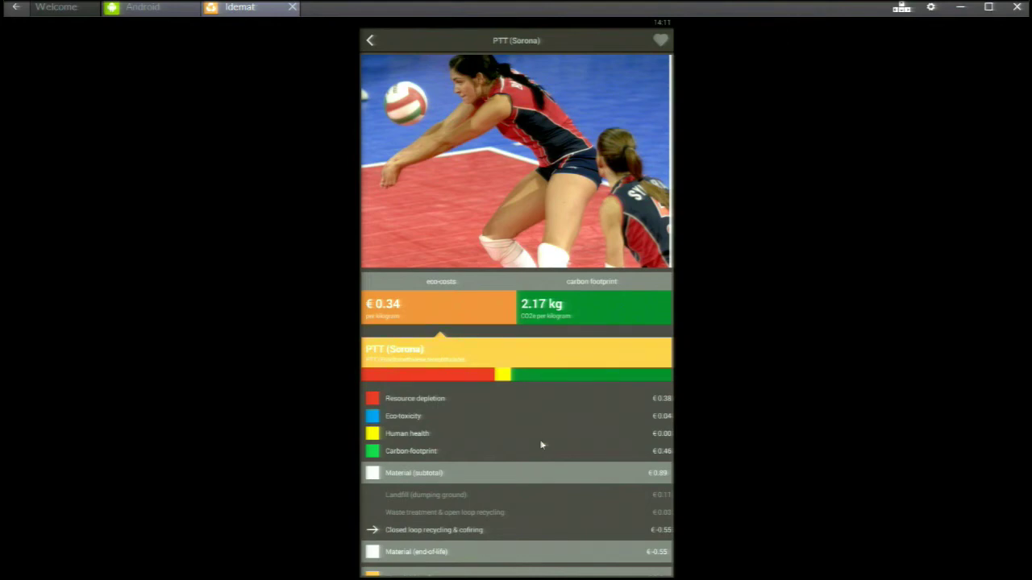
{"action": "left_click_drag", "start_coordinate": [541, 444], "coordinate": [530, 242]}
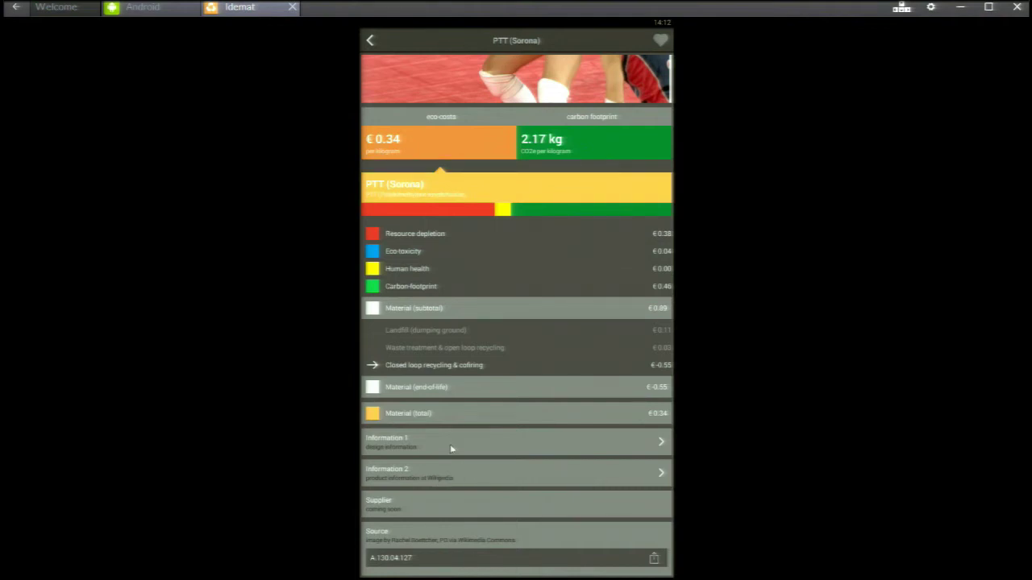
Read PTT (Sorona)'s Information 1 page, then add PTT to favourites
{"action": "left_click", "coordinate": [451, 449]}
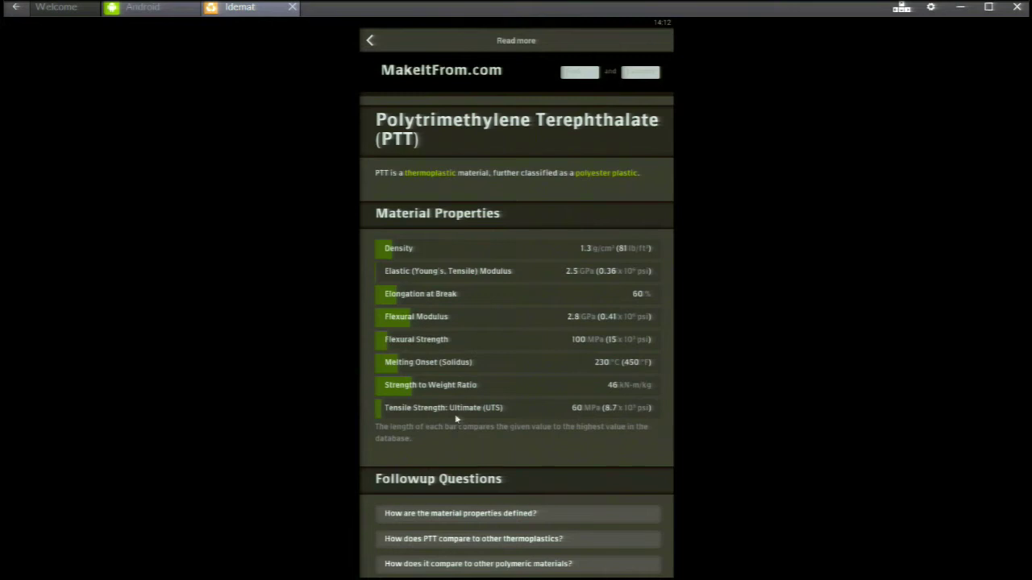
{"action": "left_click", "coordinate": [370, 42]}
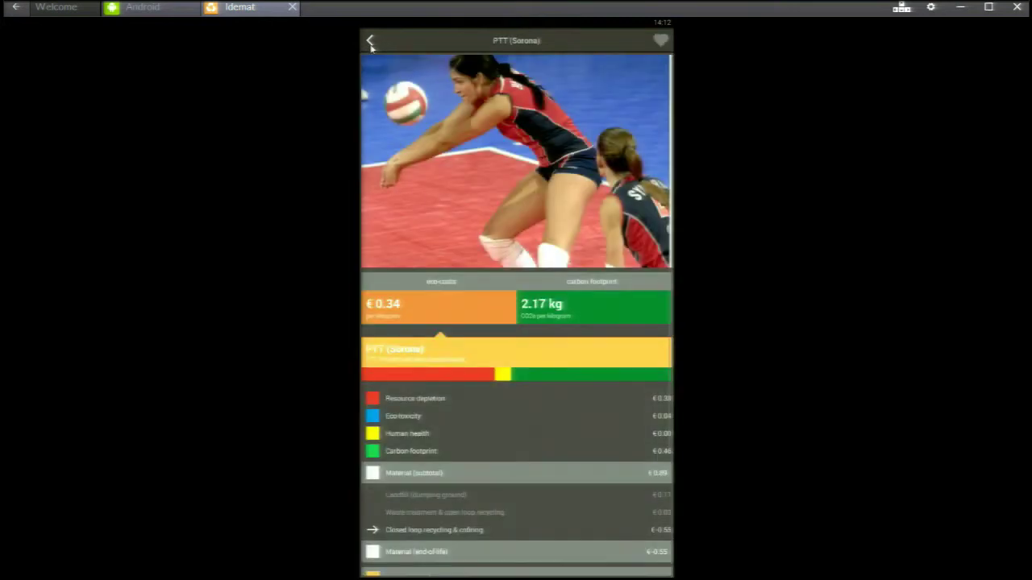
{"action": "left_click", "coordinate": [660, 41]}
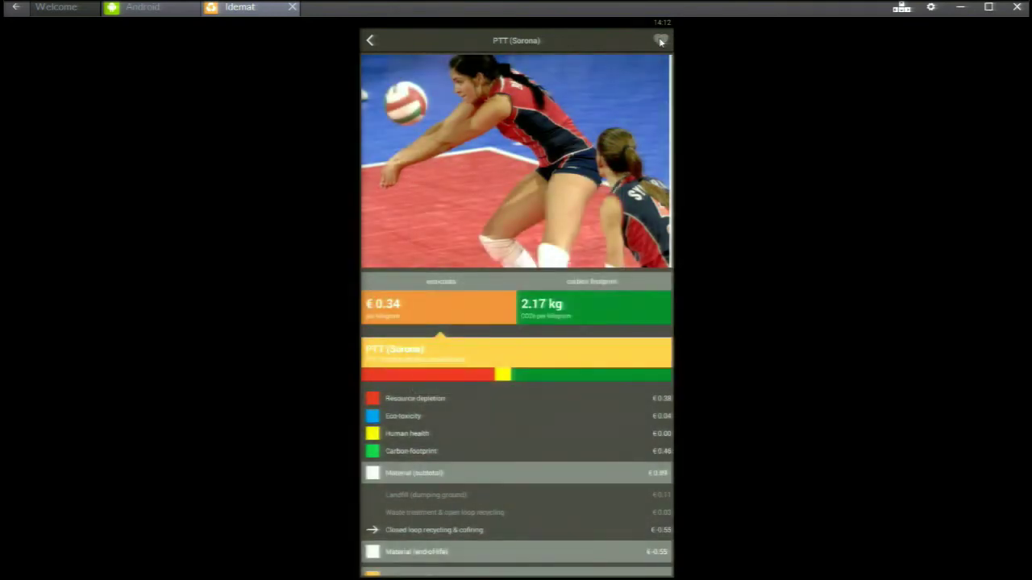
Back on Plastics, select Eco-costs as the ranking indicator in Options & legend
{"action": "left_click", "coordinate": [370, 40]}
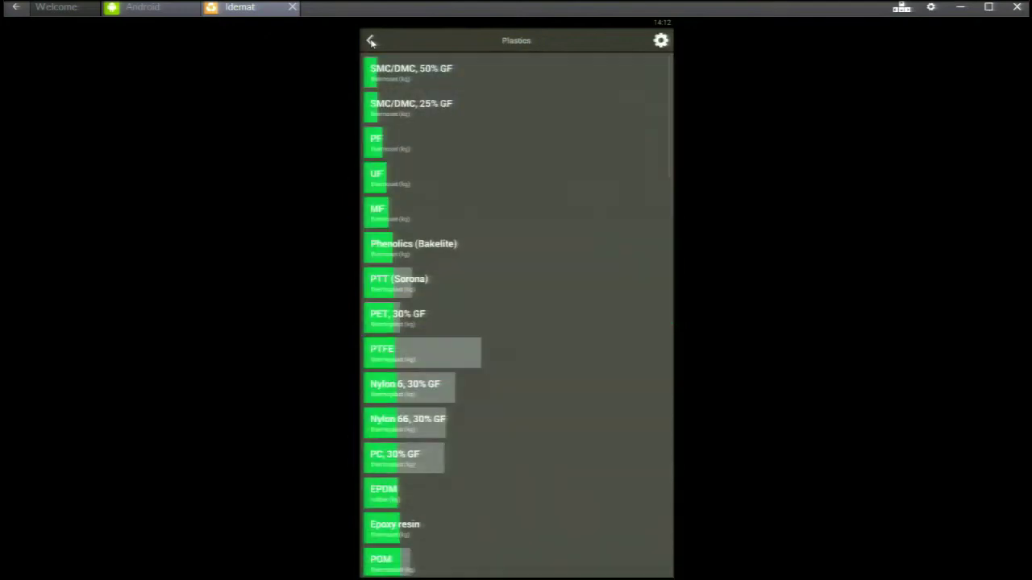
{"action": "left_click", "coordinate": [660, 40]}
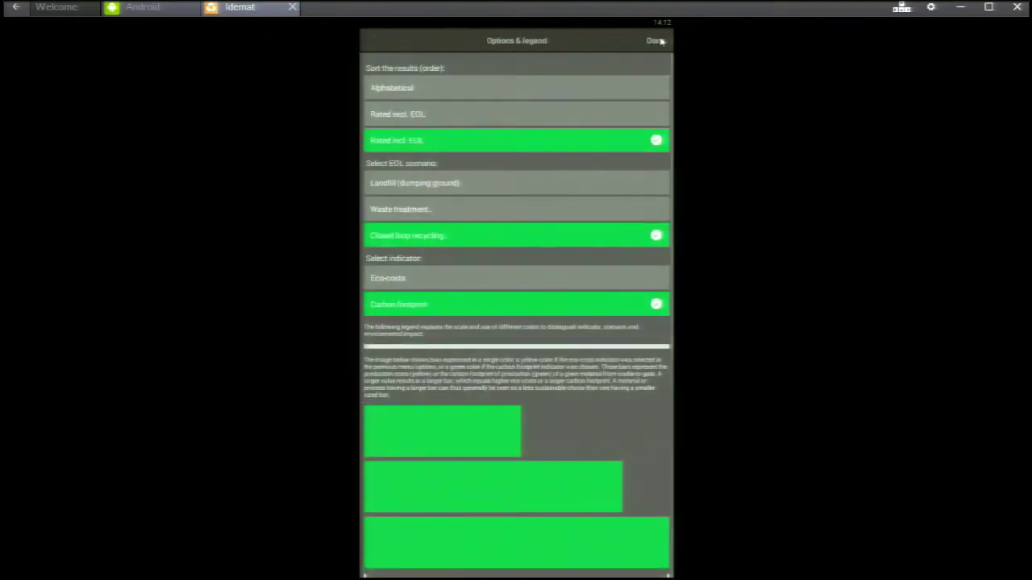
{"action": "left_click", "coordinate": [506, 281]}
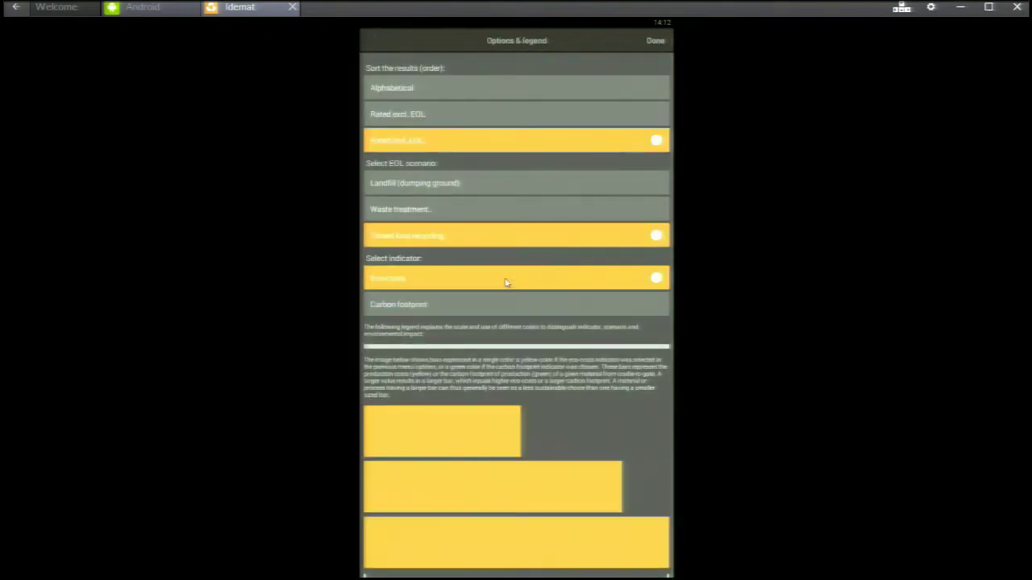
Apply the eco-costs ranking and go back to Select Category
{"action": "left_click", "coordinate": [656, 41]}
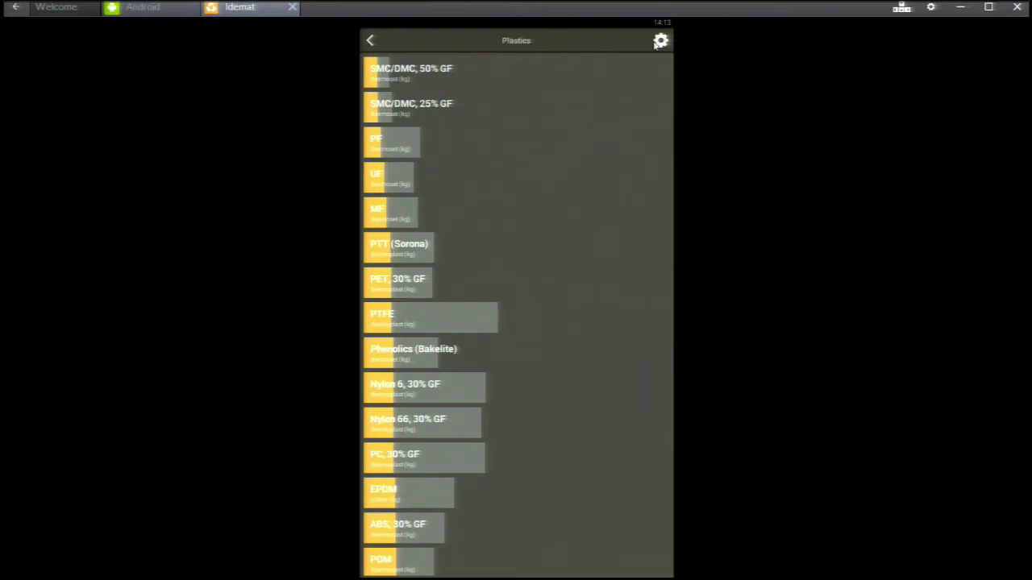
{"action": "left_click", "coordinate": [371, 42]}
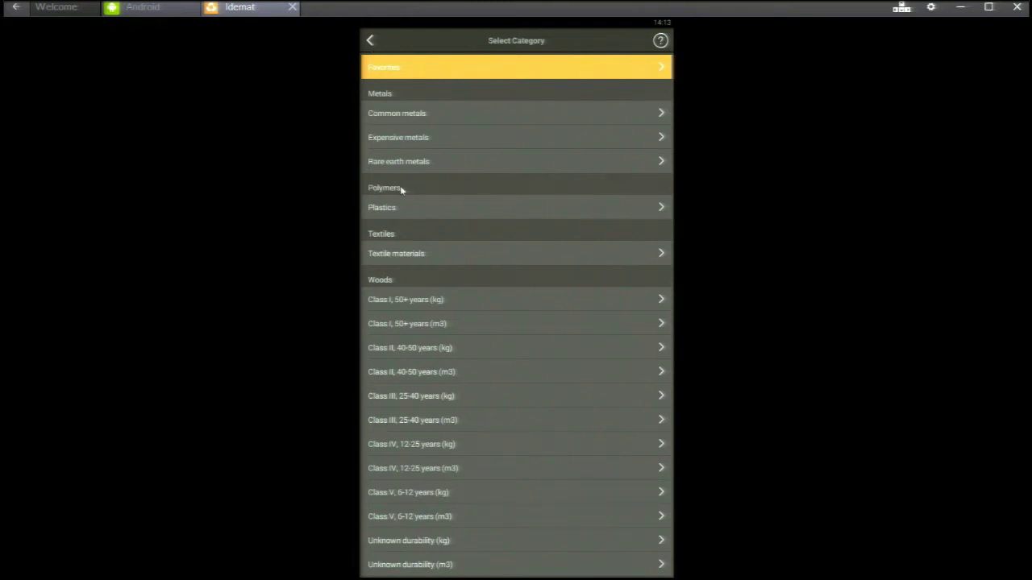
In Textile materials, add viscose (rayon) biobased and Sorona biobased to favourites
{"action": "left_click", "coordinate": [406, 255]}
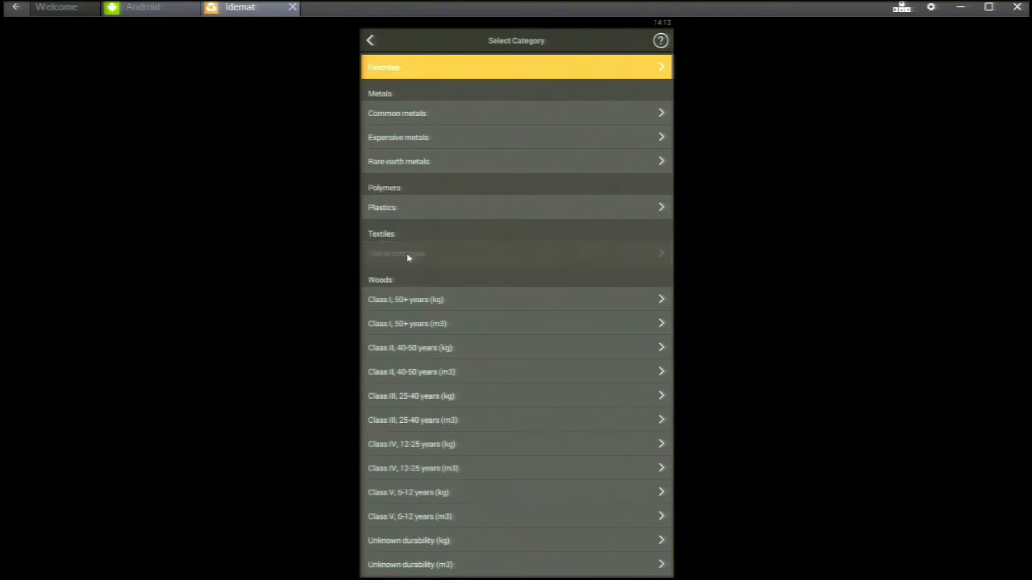
{"action": "left_click", "coordinate": [379, 68]}
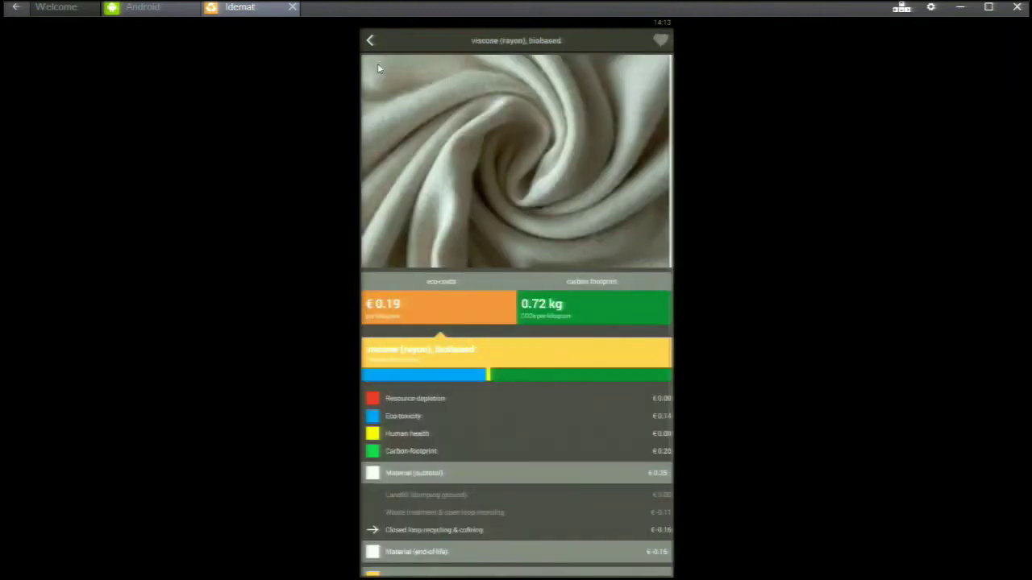
{"action": "left_click", "coordinate": [661, 40]}
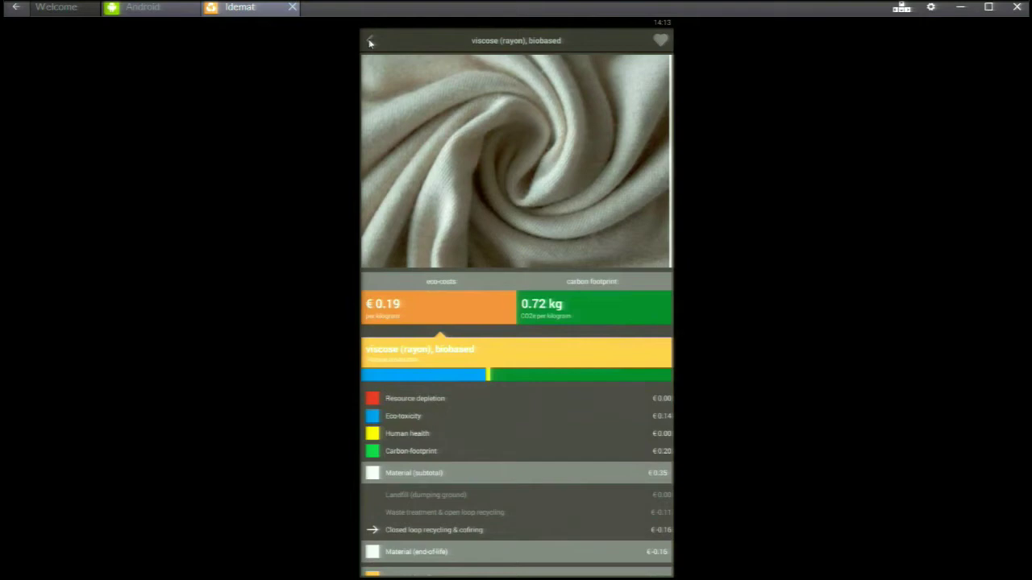
{"action": "left_click", "coordinate": [370, 40]}
{"action": "left_click", "coordinate": [401, 119]}
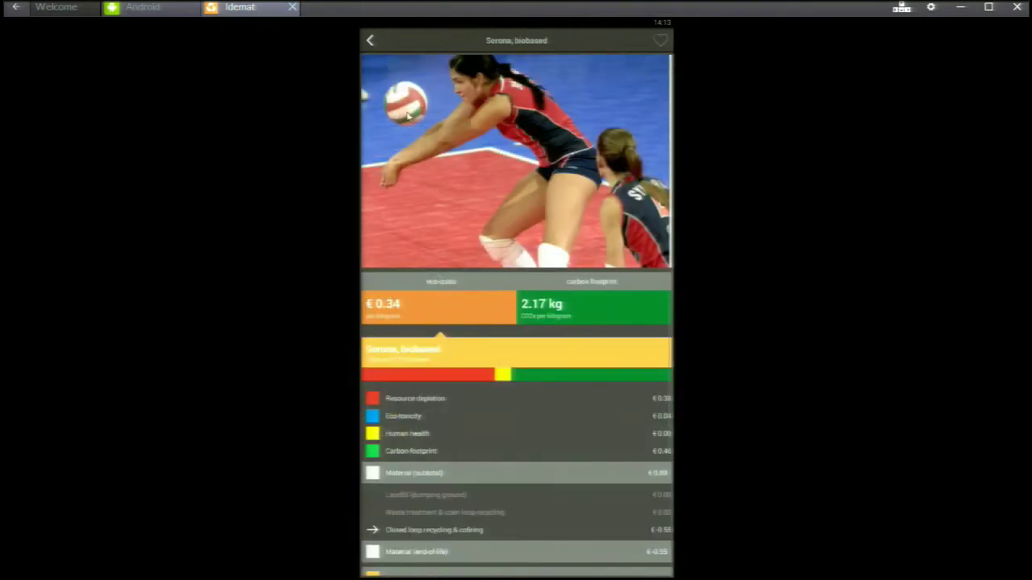
{"action": "left_click", "coordinate": [660, 38]}
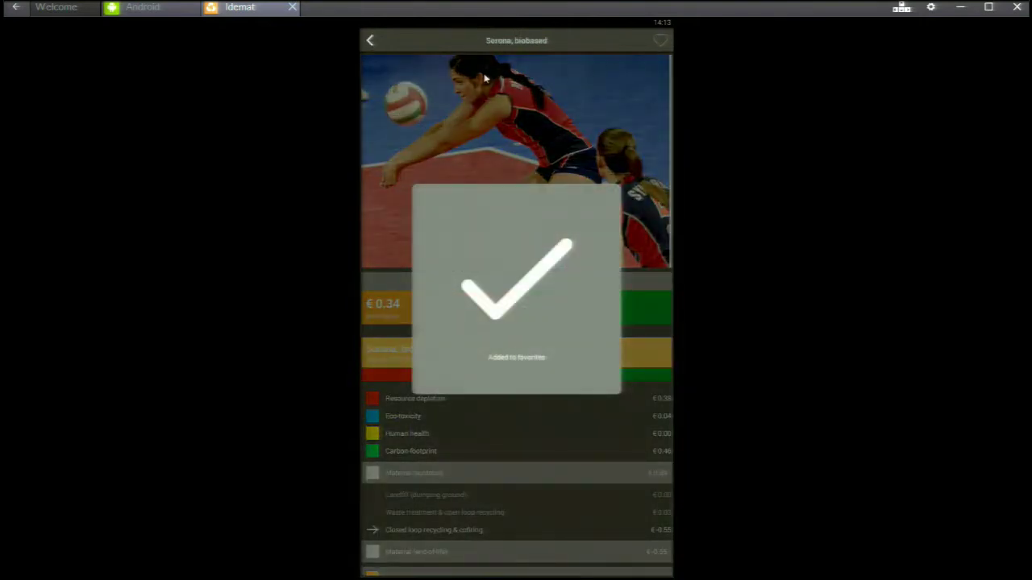
{"action": "left_click", "coordinate": [660, 39]}
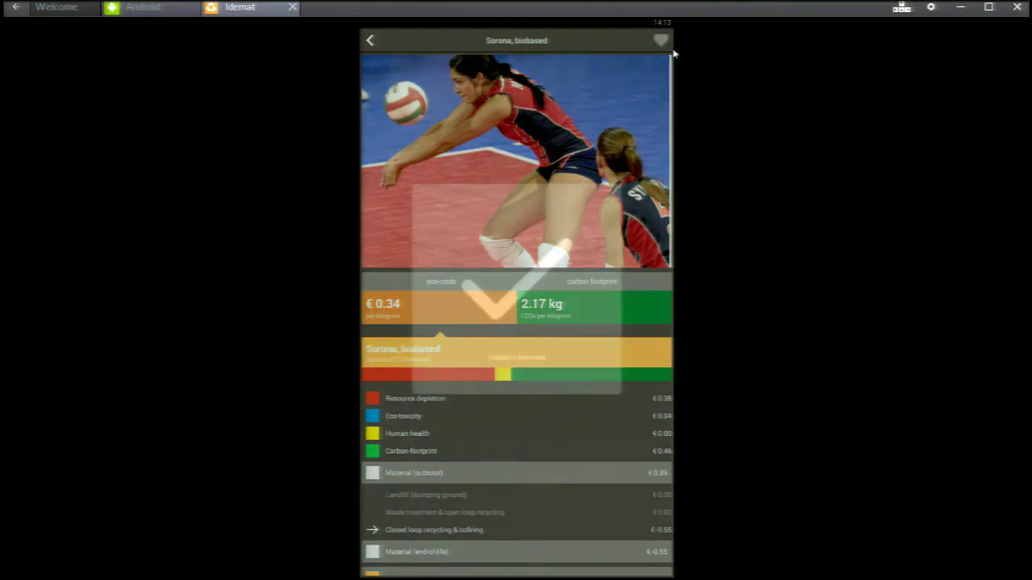
{"action": "left_click", "coordinate": [371, 41]}
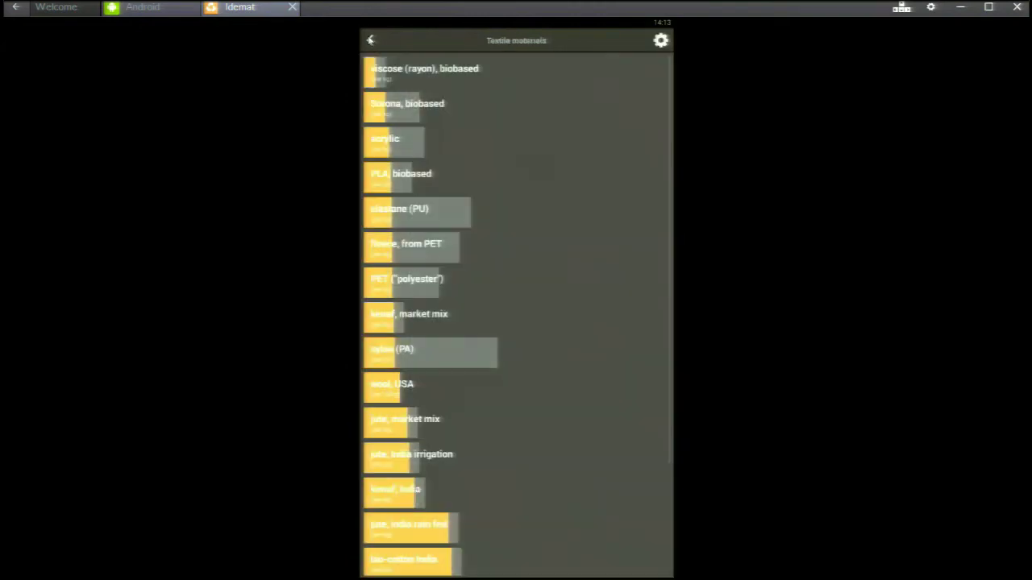
Add acrylic to favourites and scroll the category list to the processes entries
{"action": "left_click", "coordinate": [394, 142]}
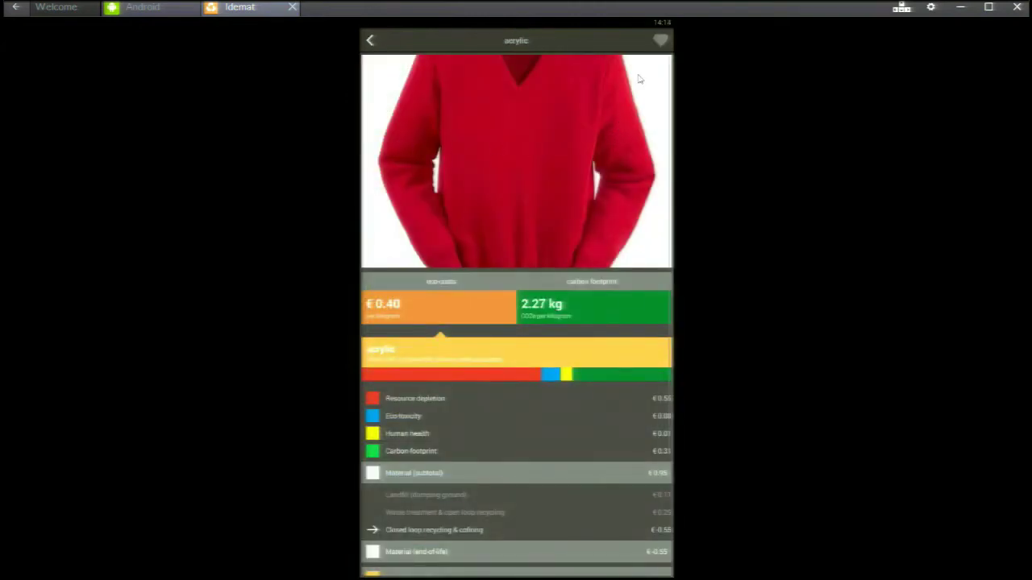
{"action": "left_click", "coordinate": [661, 40]}
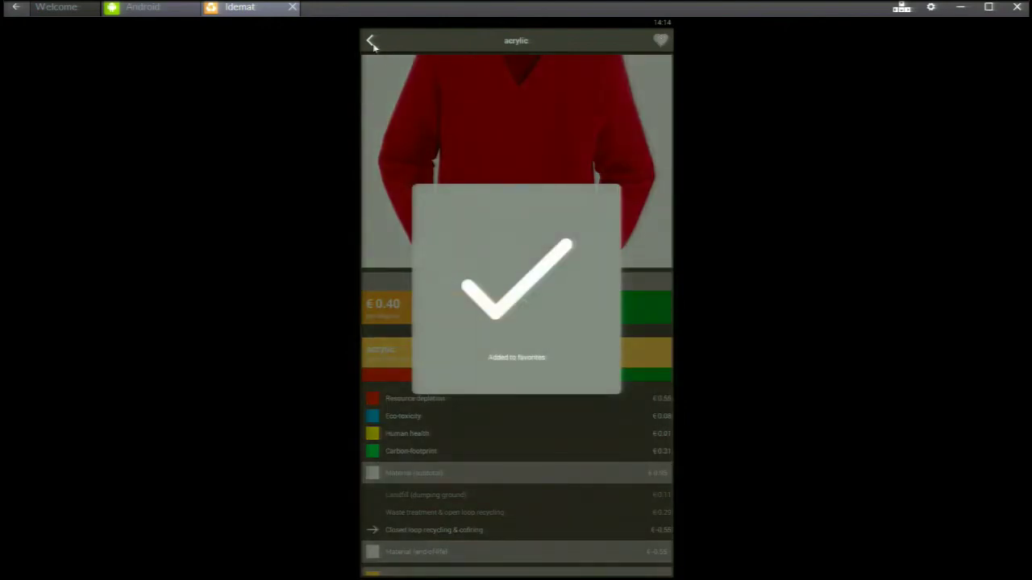
{"action": "left_click", "coordinate": [370, 40]}
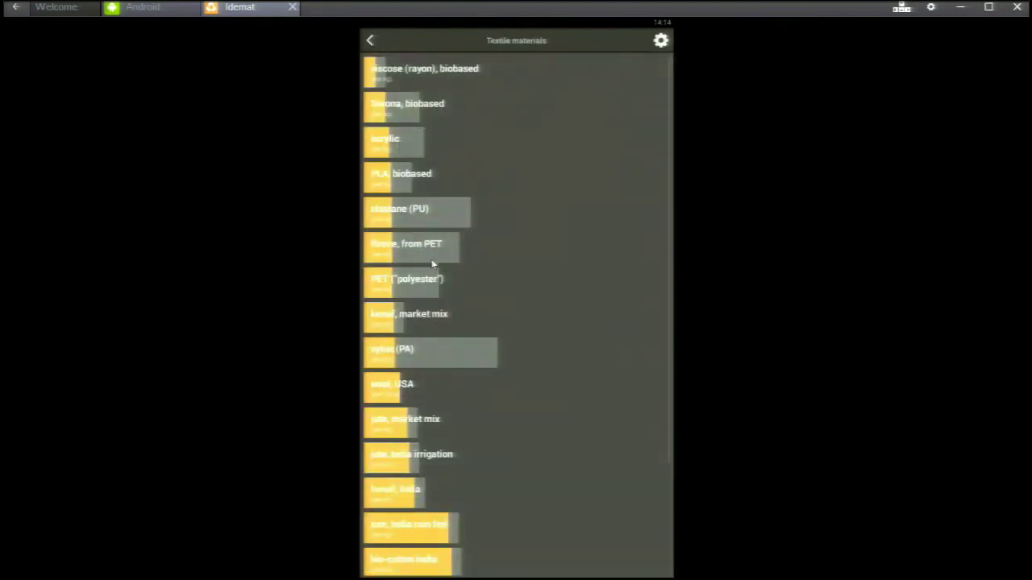
{"action": "left_click", "coordinate": [370, 41]}
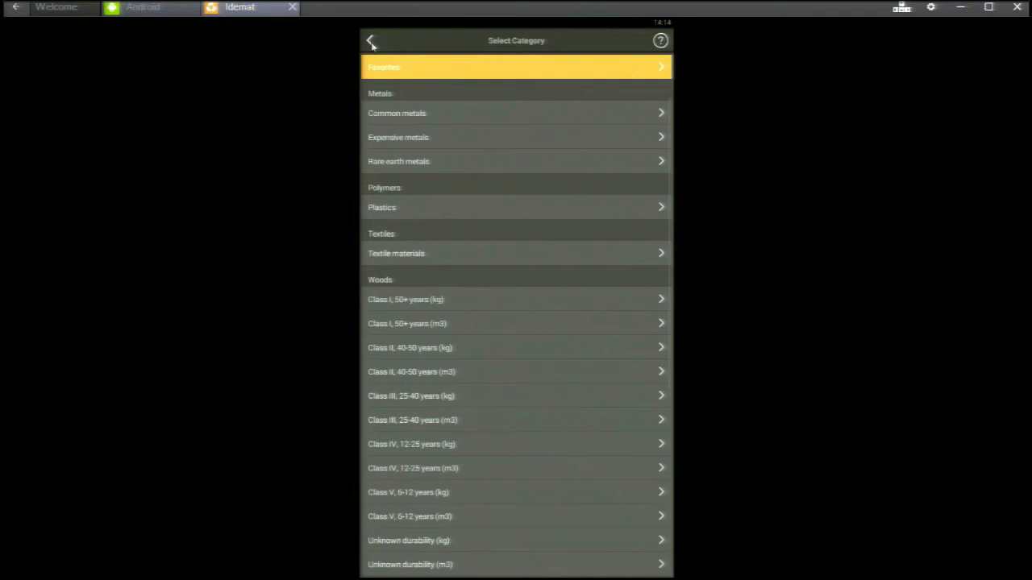
{"action": "left_click_drag", "start_coordinate": [448, 299], "coordinate": [468, 108]}
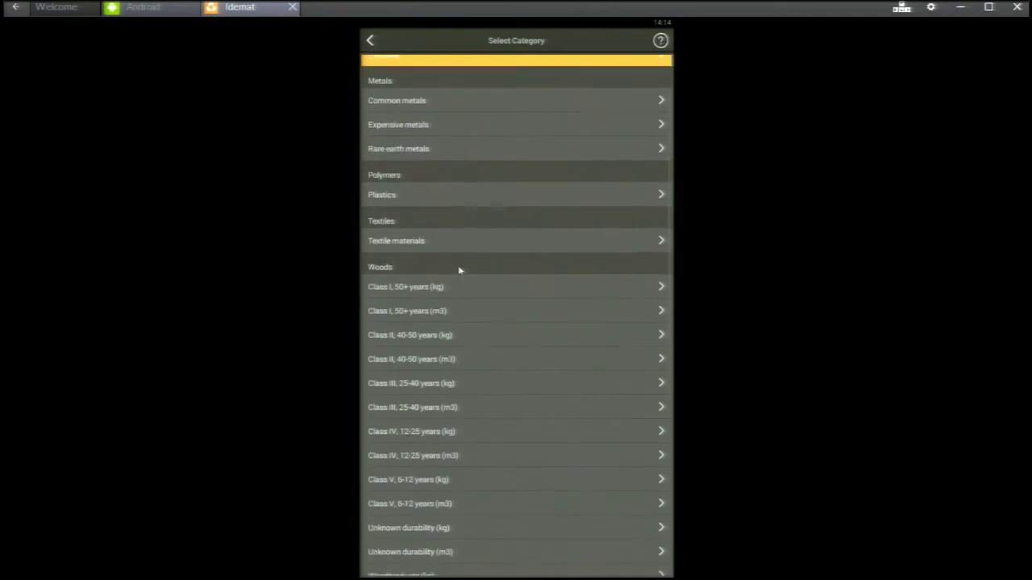
{"action": "left_click_drag", "start_coordinate": [442, 368], "coordinate": [464, 168]}
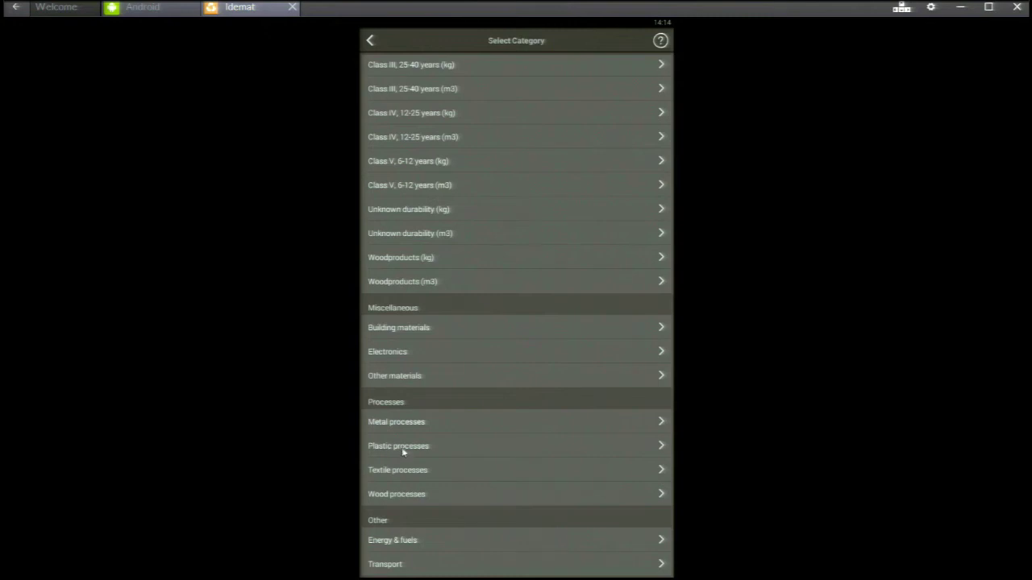
In Textile processes, add knitting 200 dtex and spinning viscose to favourites
{"action": "left_click", "coordinate": [406, 471]}
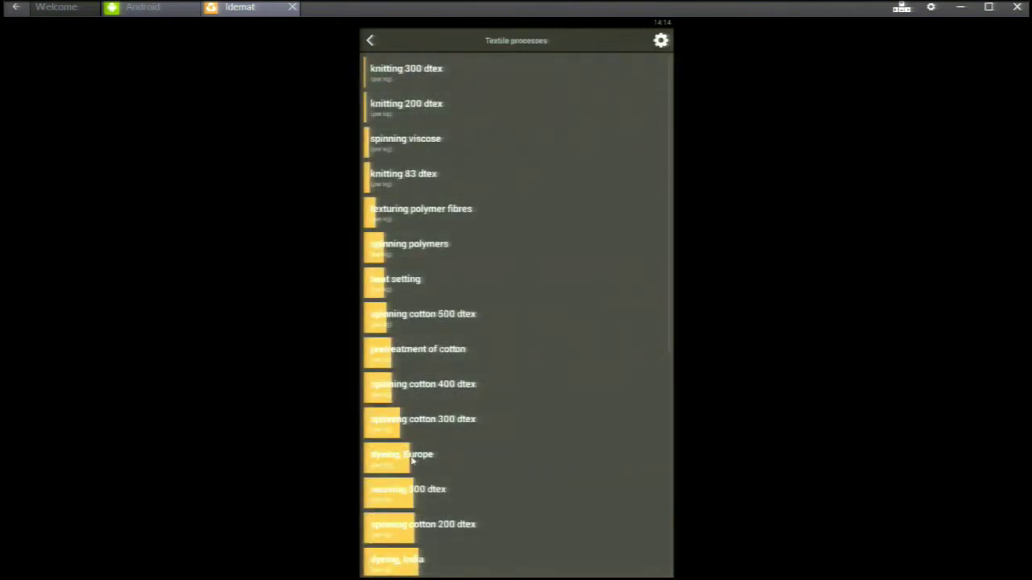
{"action": "left_click", "coordinate": [375, 112]}
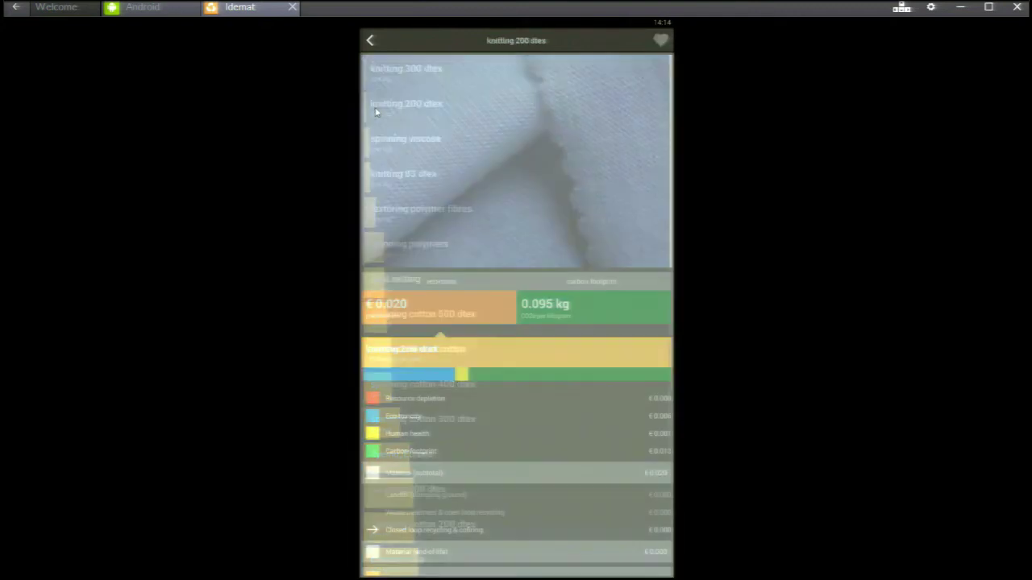
{"action": "left_click", "coordinate": [661, 40]}
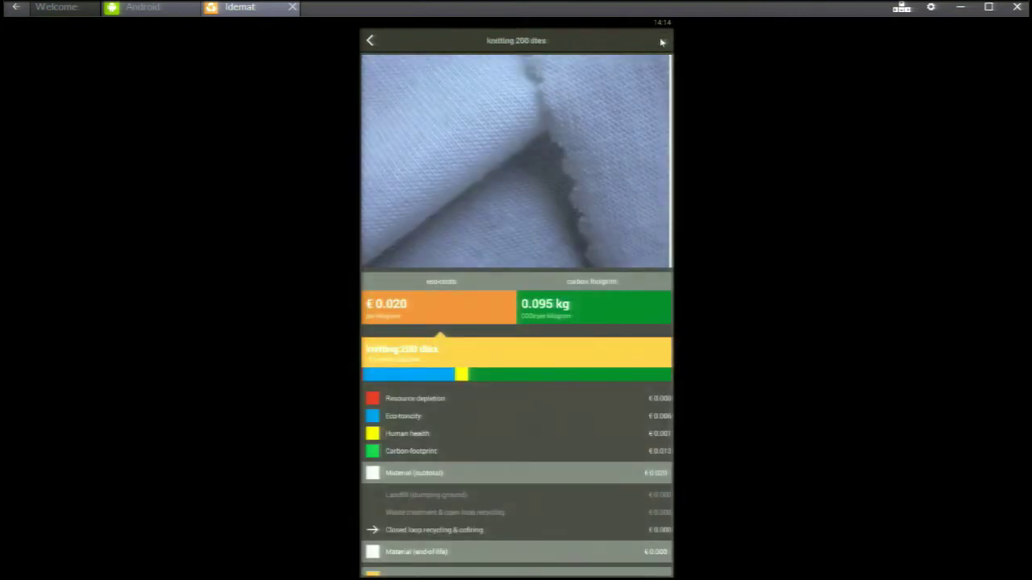
{"action": "left_click", "coordinate": [370, 41]}
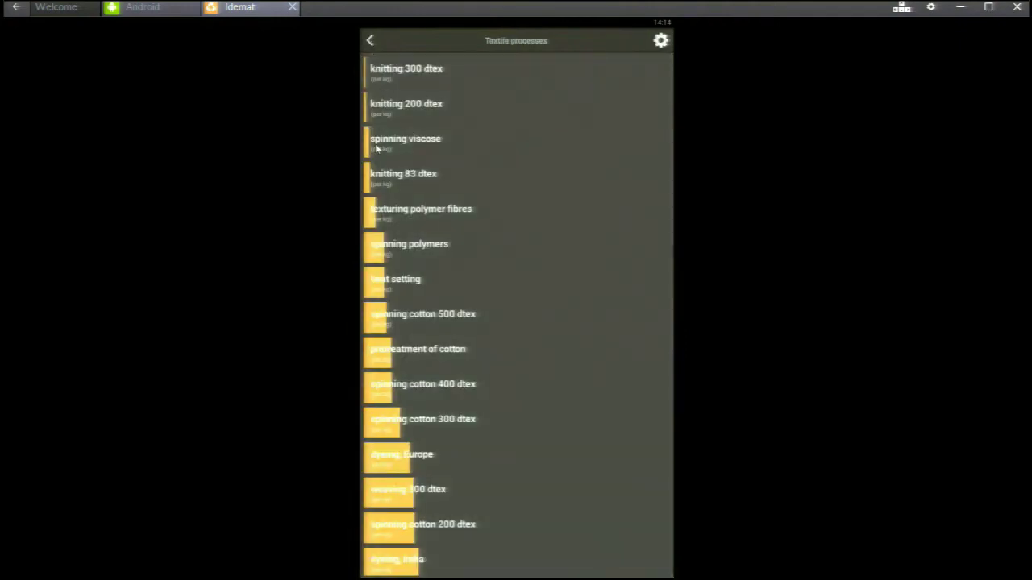
{"action": "left_click", "coordinate": [375, 145]}
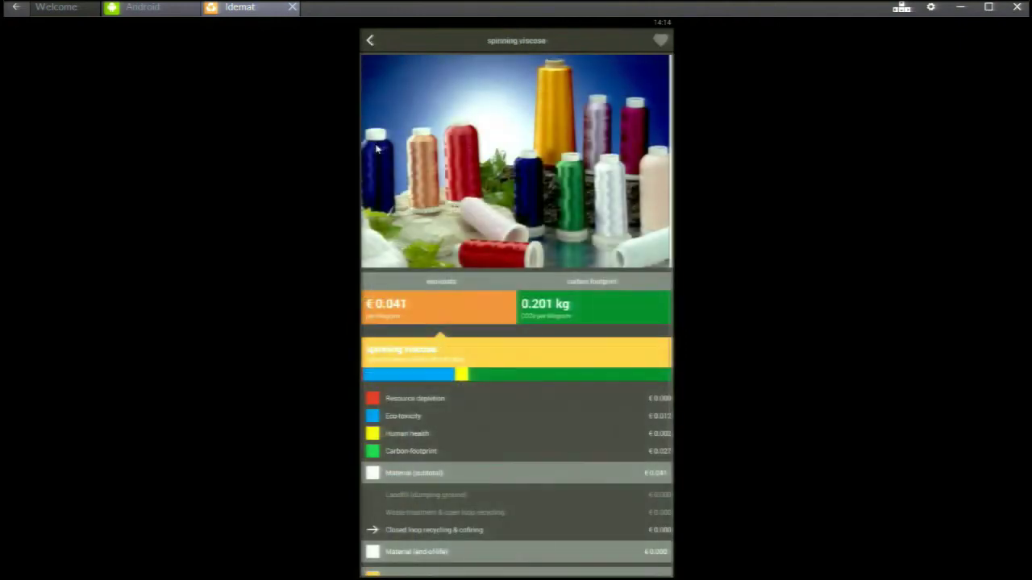
{"action": "left_click", "coordinate": [661, 41]}
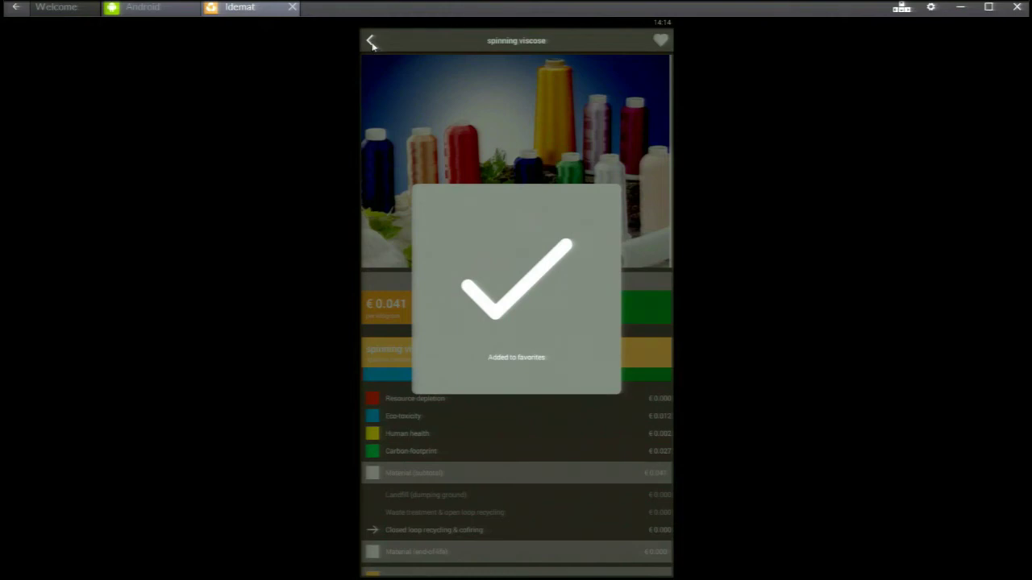
{"action": "left_click", "coordinate": [370, 41]}
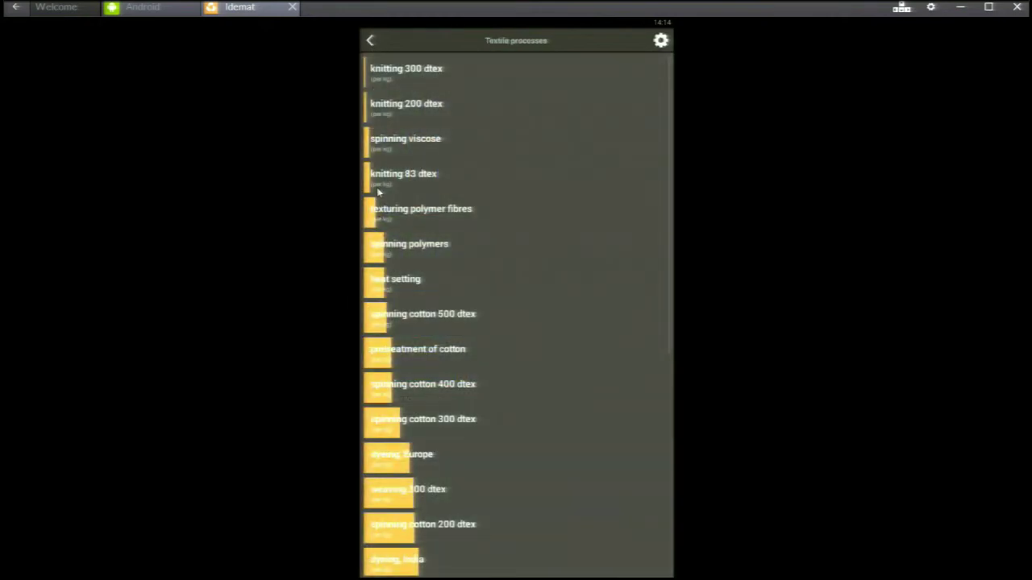
Add spinning polymers, texturing polymer fibres and dyeing, India to favourites
{"action": "left_click", "coordinate": [379, 243]}
{"action": "left_click", "coordinate": [660, 41]}
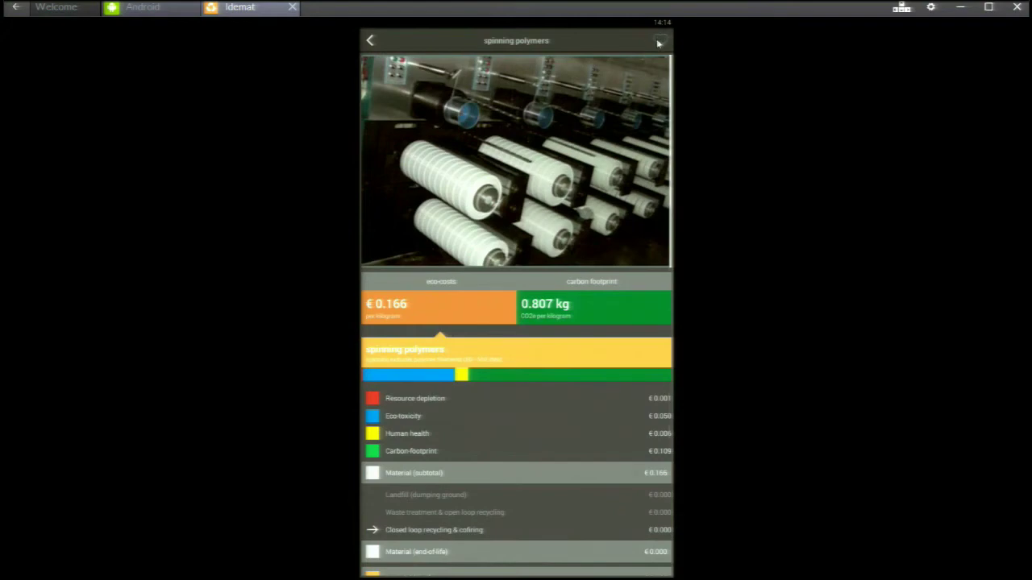
{"action": "left_click", "coordinate": [371, 41]}
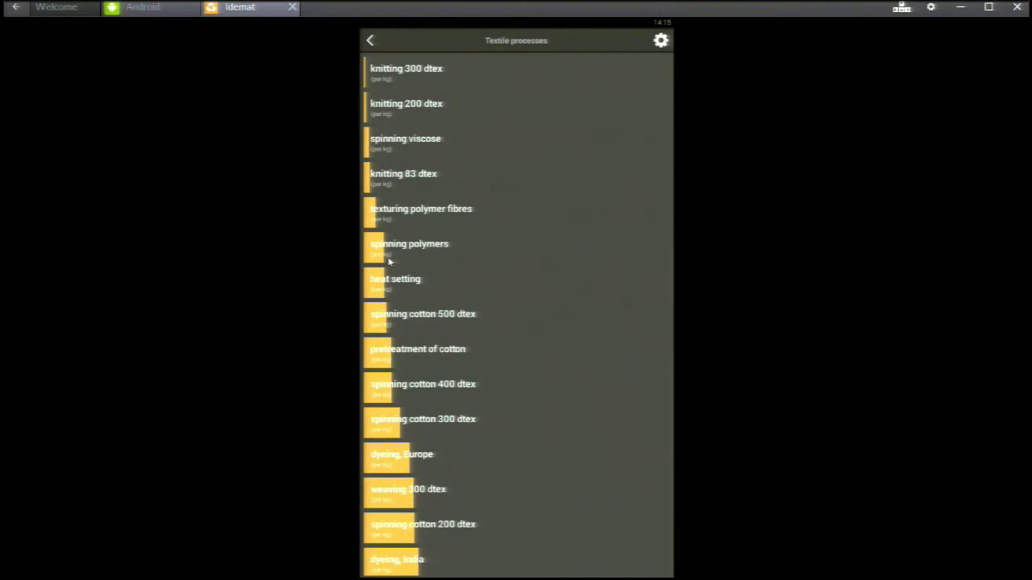
{"action": "left_click", "coordinate": [375, 213]}
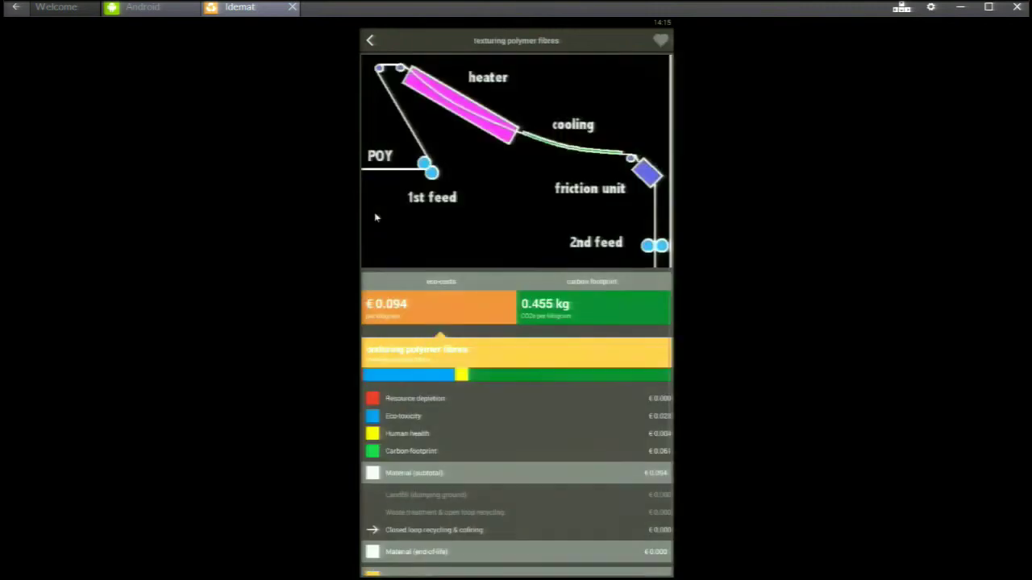
{"action": "left_click", "coordinate": [661, 40]}
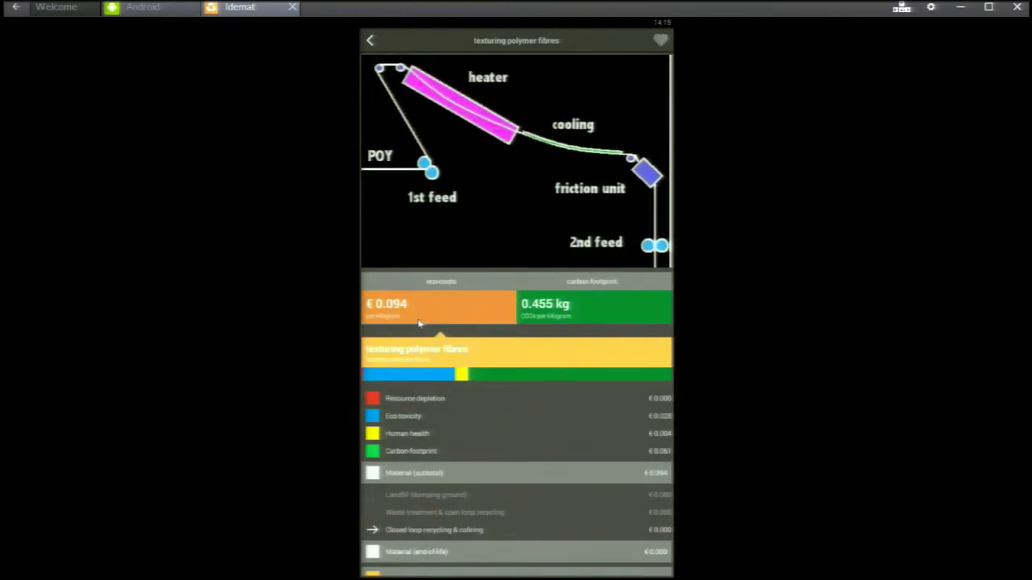
{"action": "left_click", "coordinate": [371, 41]}
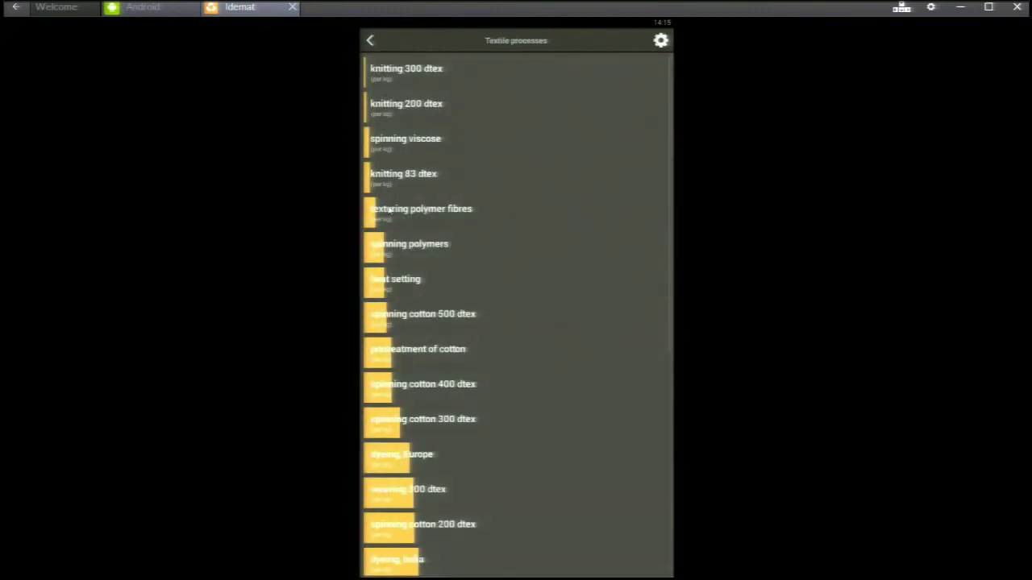
{"action": "left_click", "coordinate": [394, 563]}
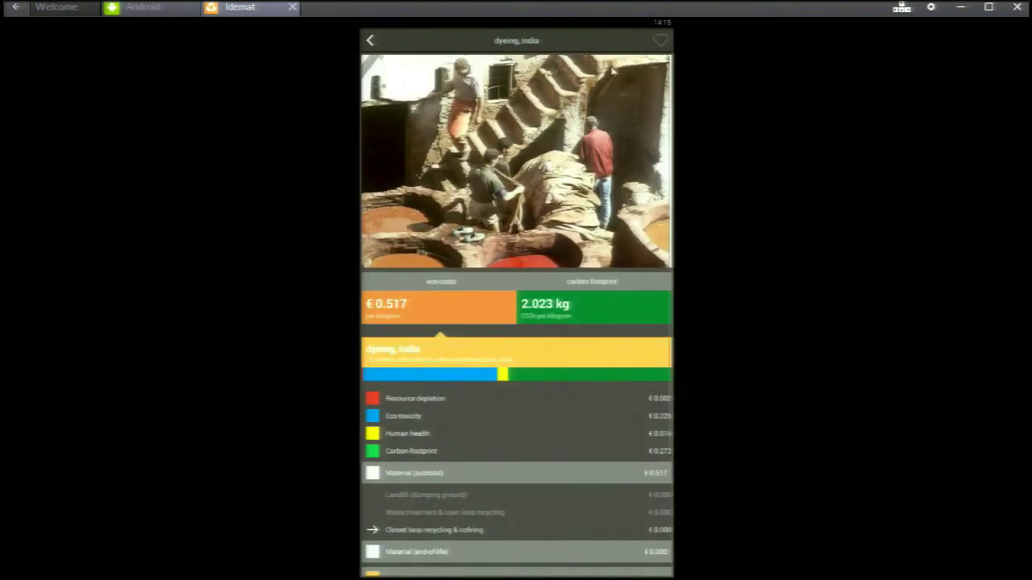
{"action": "left_click", "coordinate": [661, 40]}
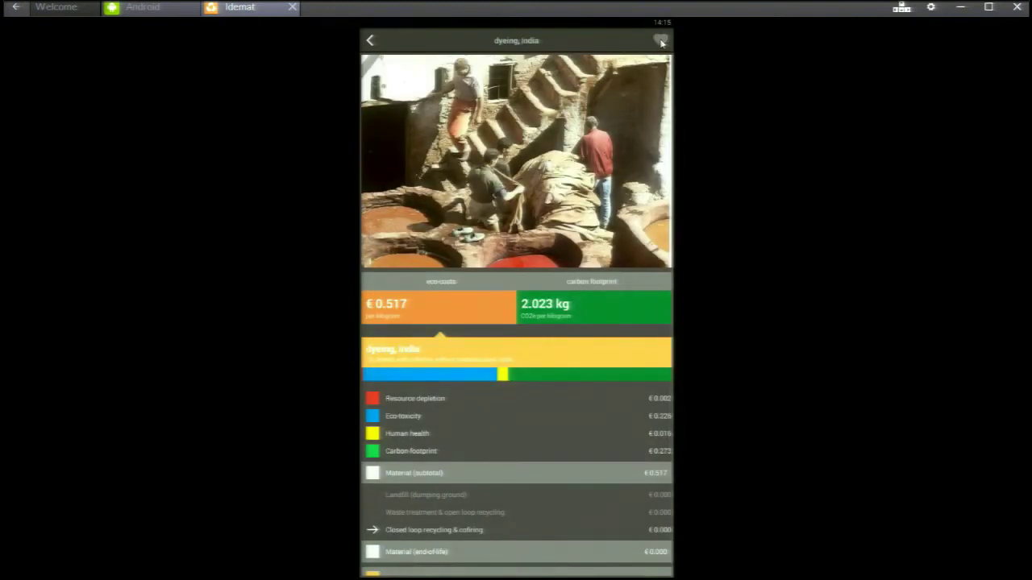
{"action": "left_click", "coordinate": [370, 40]}
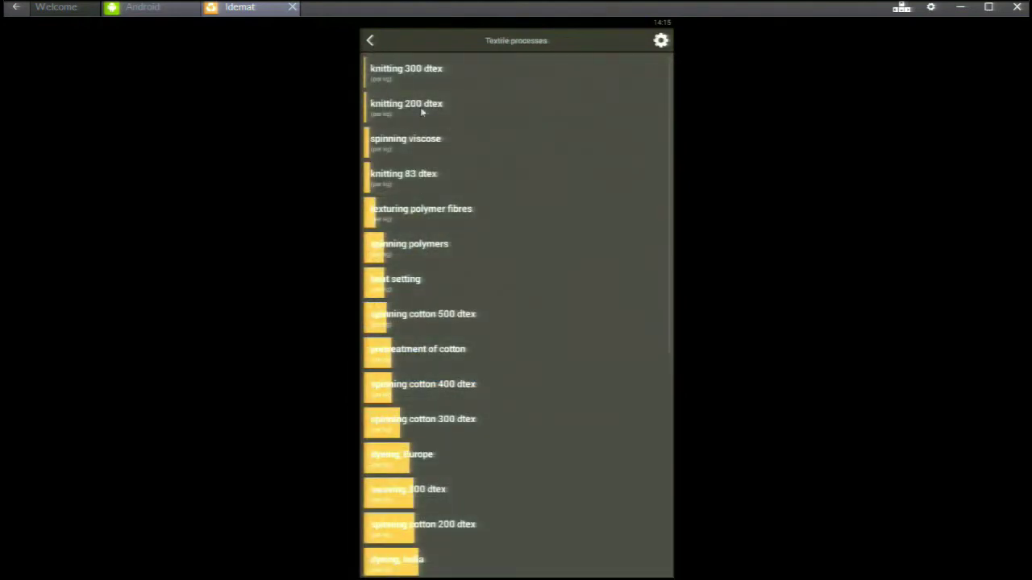
Favourite the container ship under Transport, then open truck, container, 28 t
{"action": "left_click", "coordinate": [371, 41]}
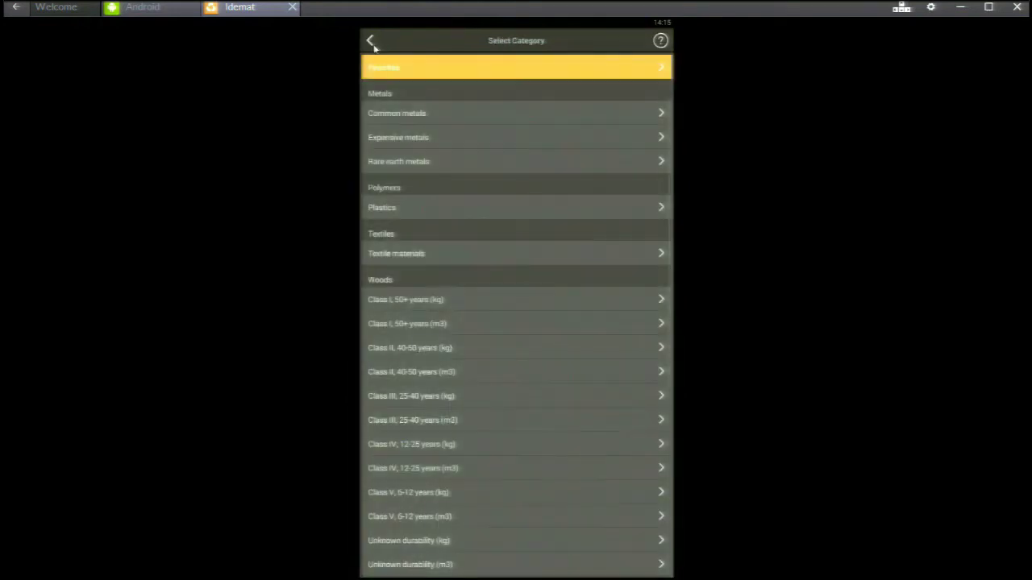
{"action": "mouse_move", "coordinate": [541, 405]}
{"action": "left_mouse_down"}
{"action": "mouse_move", "coordinate": [569, 242]}
{"action": "mouse_move", "coordinate": [555, 115]}
{"action": "left_mouse_up"}
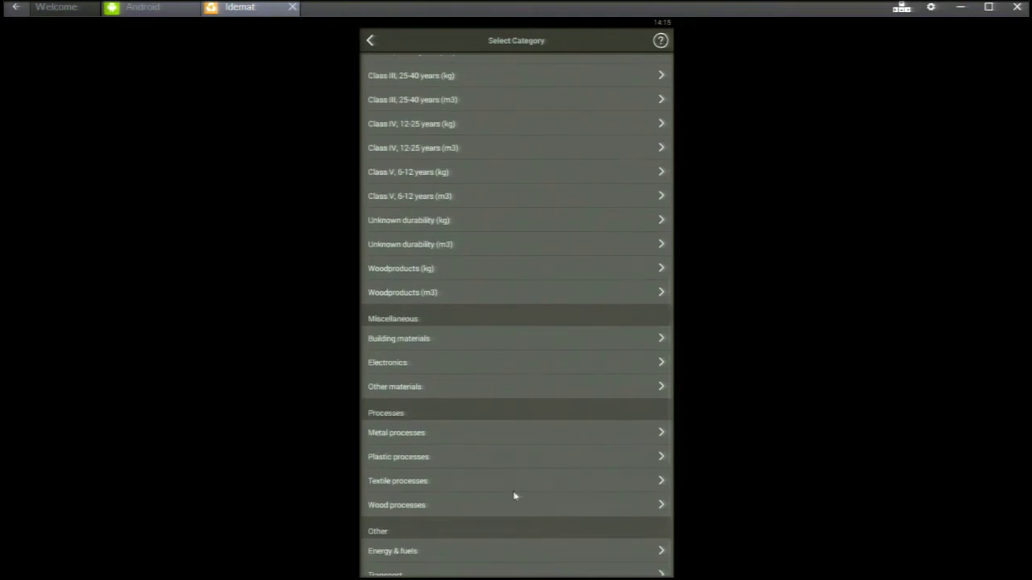
{"action": "left_click_drag", "start_coordinate": [513, 491], "coordinate": [514, 360]}
{"action": "left_click", "coordinate": [448, 564]}
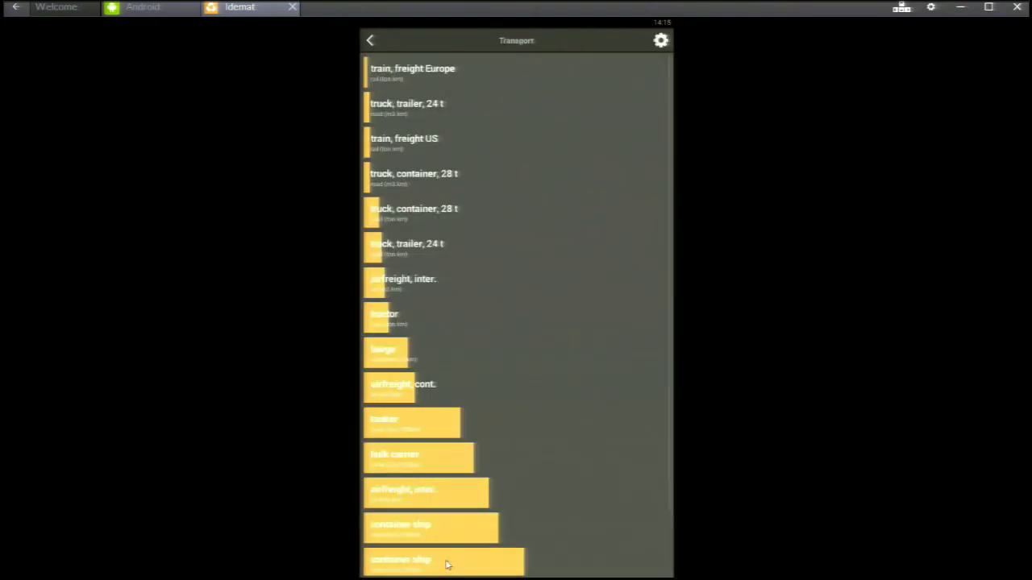
{"action": "left_click", "coordinate": [456, 539]}
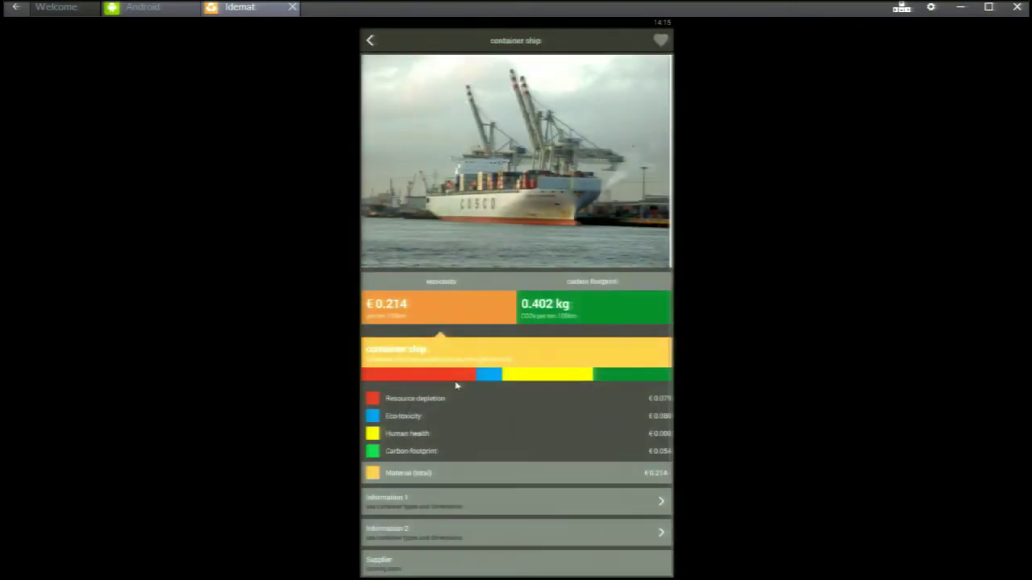
{"action": "left_click", "coordinate": [661, 40]}
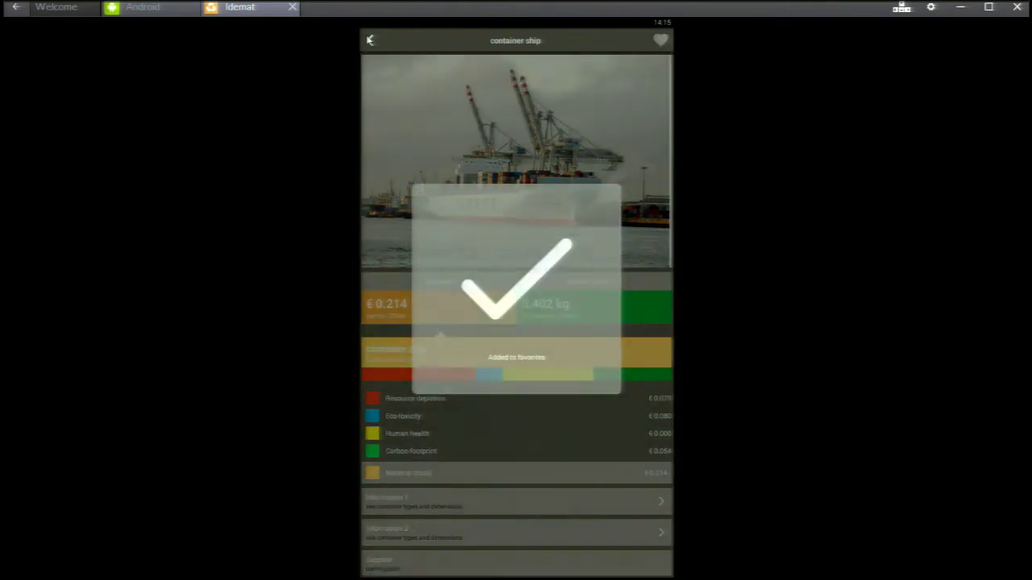
{"action": "left_click", "coordinate": [370, 41]}
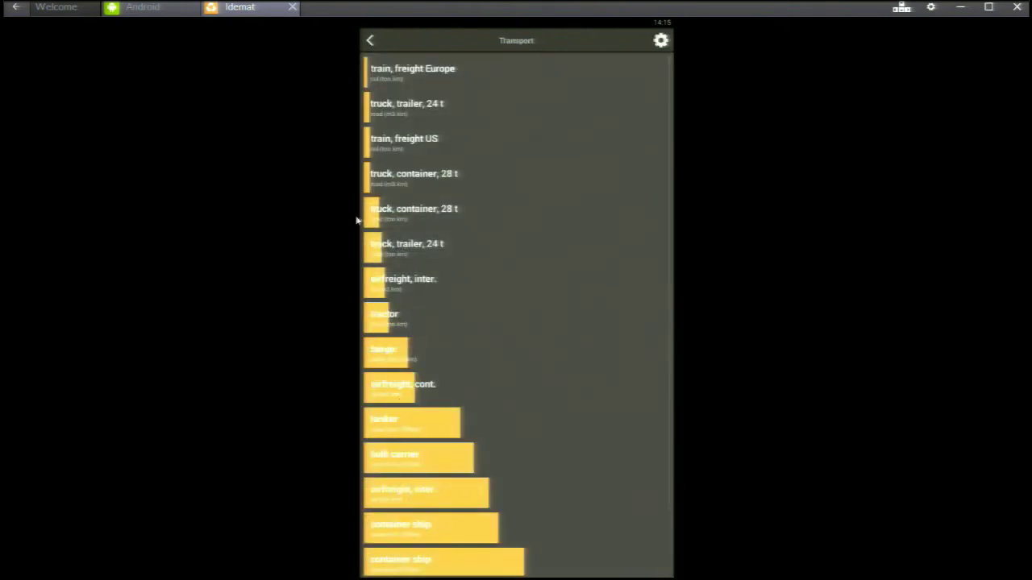
{"action": "left_click", "coordinate": [382, 184]}
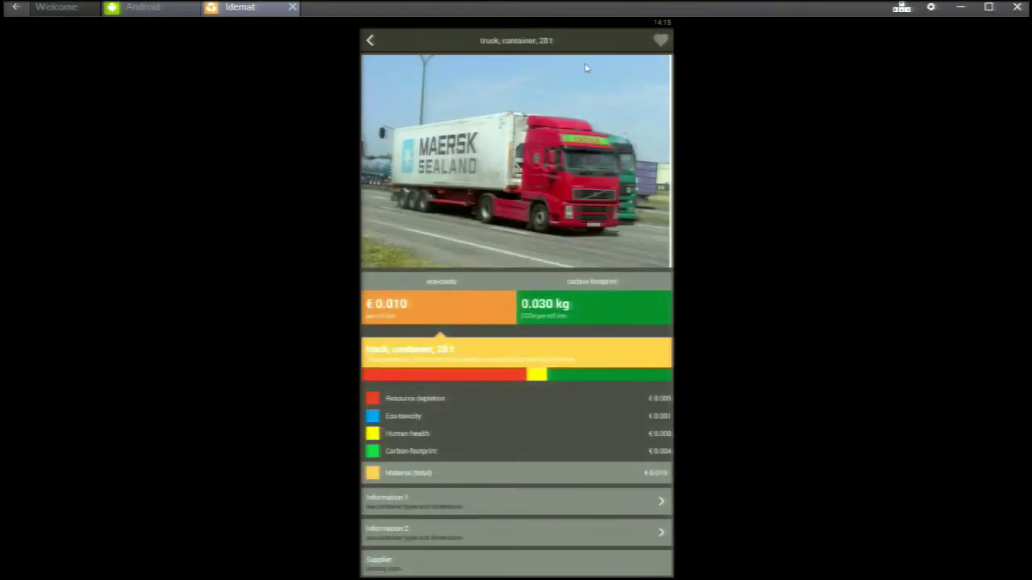
Add truck, container, 28 t to favourites and go back to the categories
{"action": "left_click", "coordinate": [664, 40]}
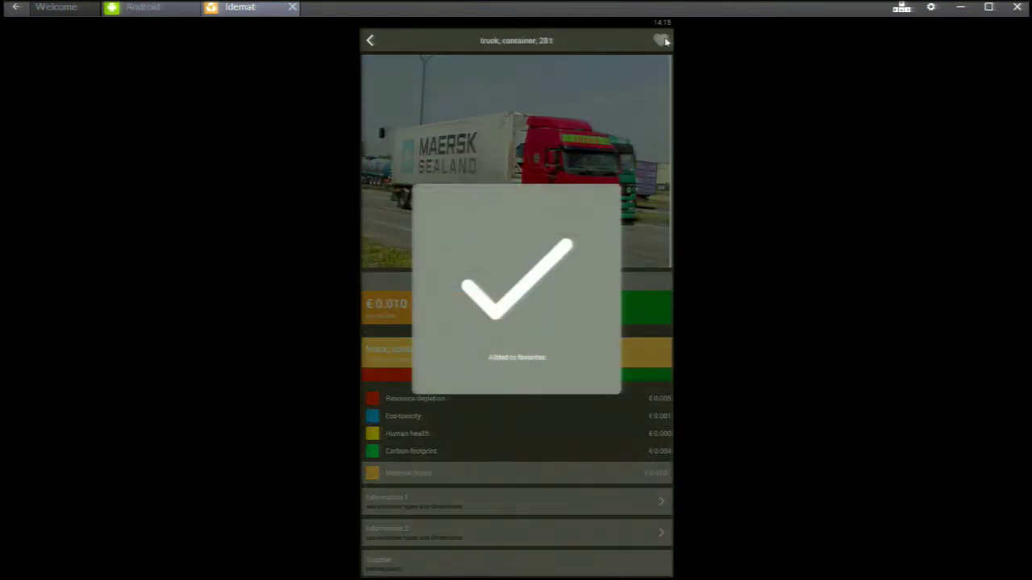
{"action": "left_click", "coordinate": [372, 39]}
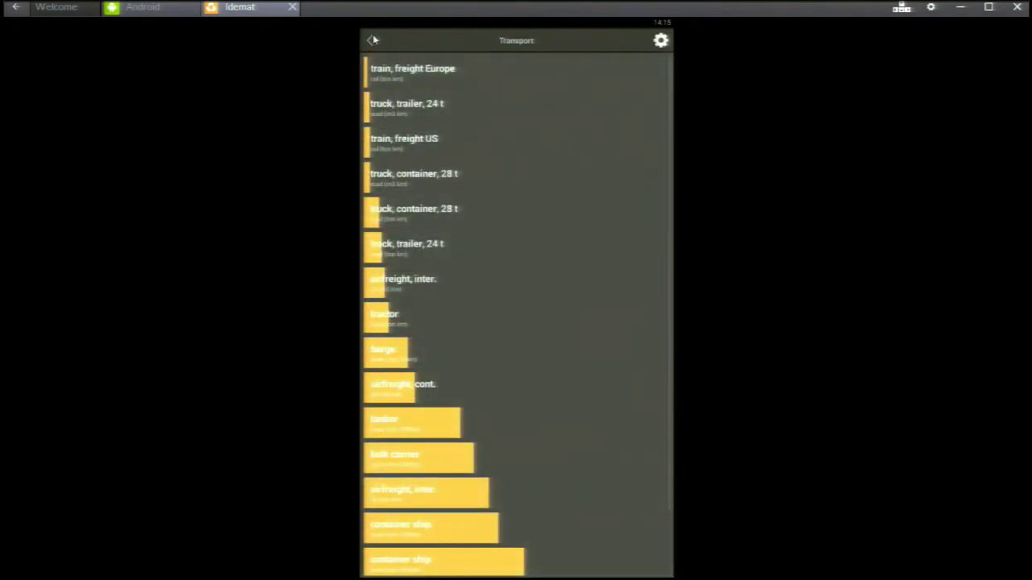
{"action": "left_click", "coordinate": [372, 40]}
Open Favorites and try sharing the favourite data from Options & legend
{"action": "left_click", "coordinate": [397, 69]}
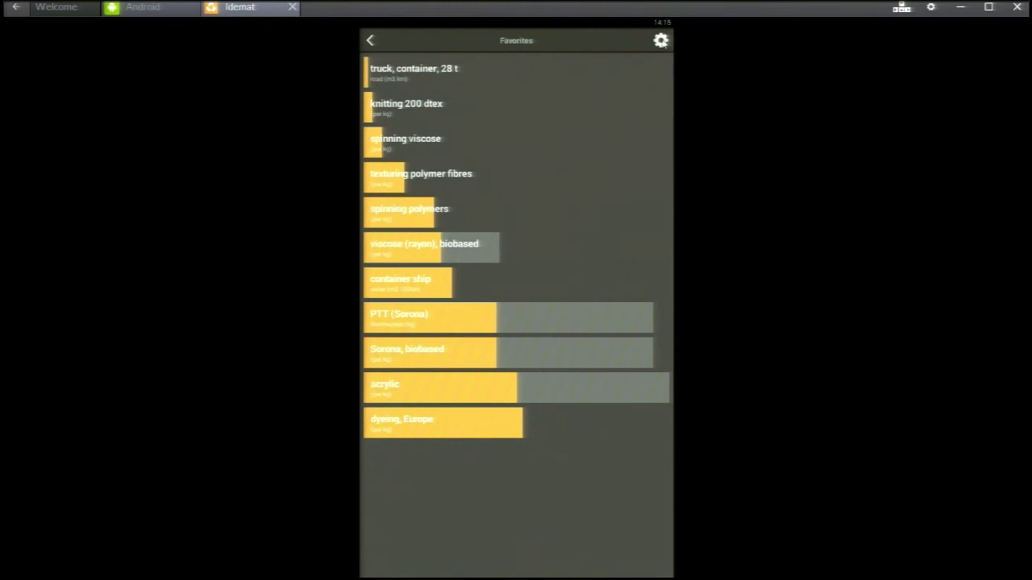
{"action": "left_click", "coordinate": [661, 40]}
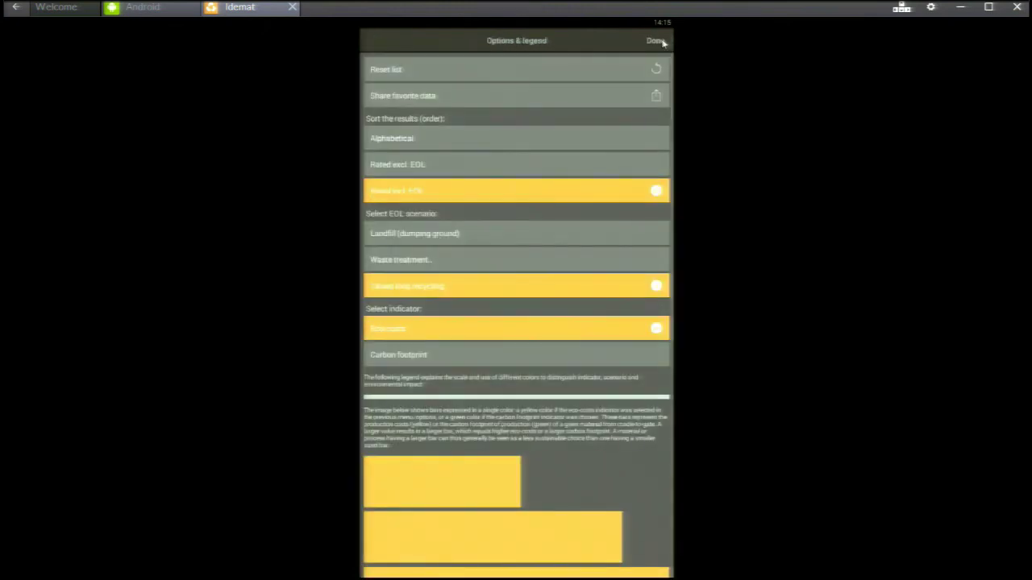
{"action": "left_click", "coordinate": [637, 97]}
Scroll through the ten exported favourites in Thunderbird and select the full IDEMAT dataset link
{"action": "left_click", "coordinate": [965, 7]}
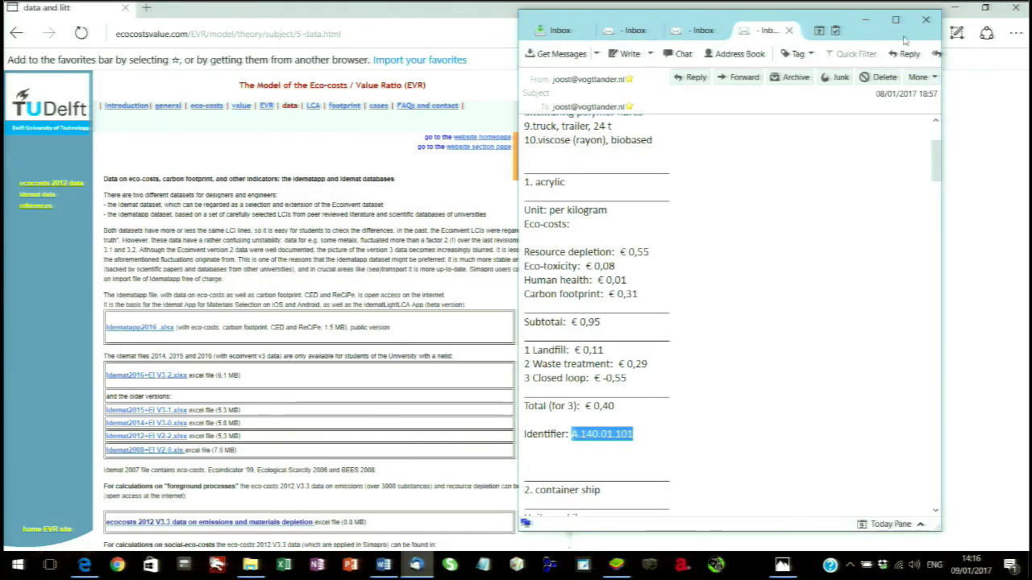
{"action": "scroll", "coordinate": [940, 141], "scroll_direction": "up", "scroll_amount": 3}
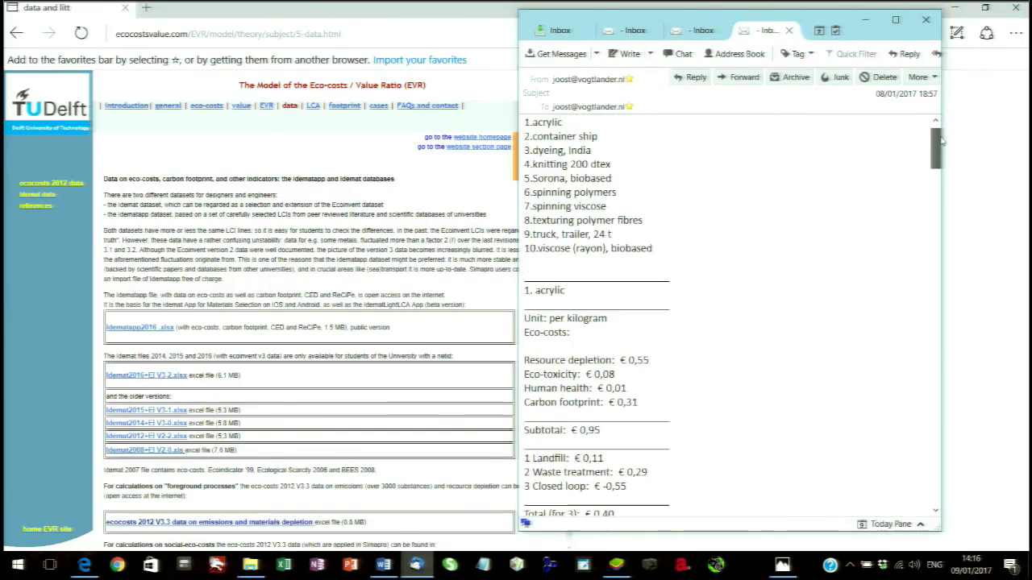
{"action": "scroll", "coordinate": [940, 141], "scroll_direction": "up", "scroll_amount": 1}
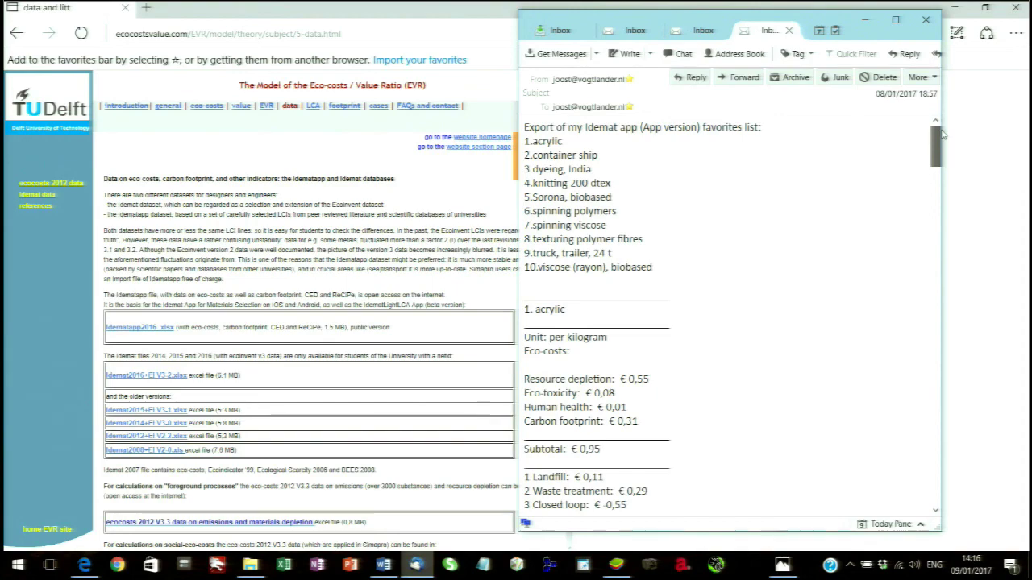
{"action": "left_click_drag", "start_coordinate": [940, 141], "coordinate": [936, 484]}
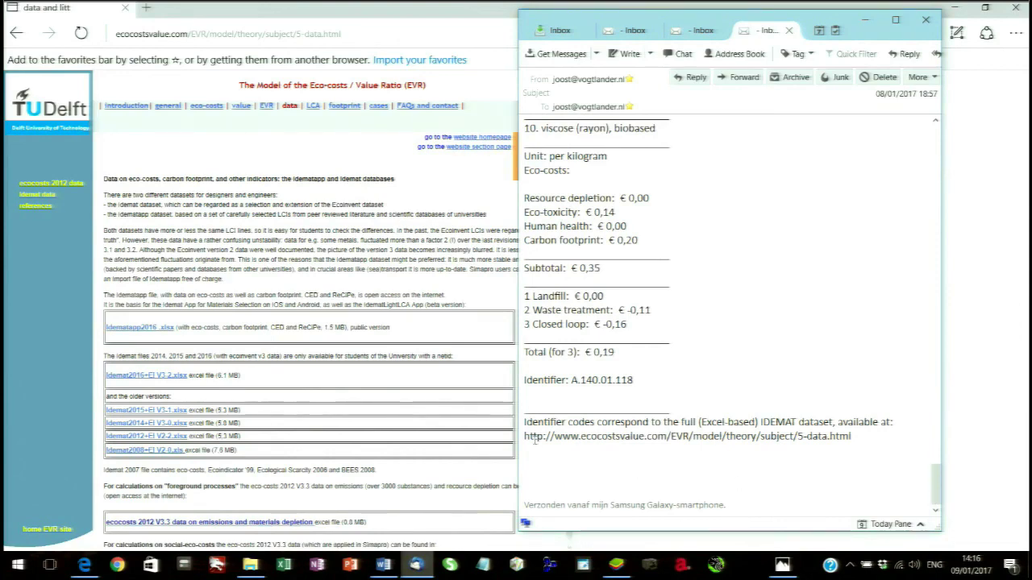
{"action": "triple_click", "coordinate": [526, 436]}
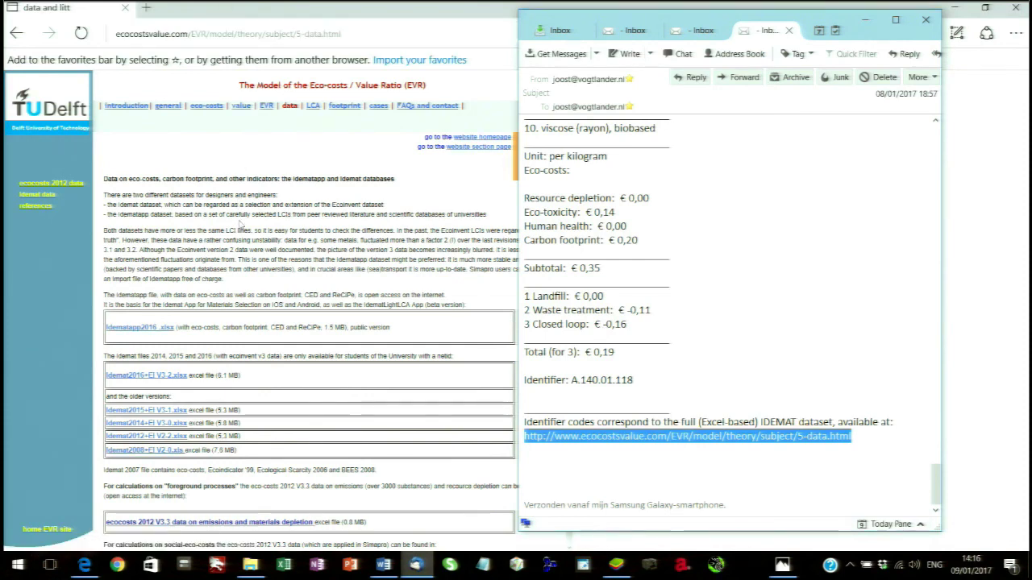
Download Idematapp2016.xlsx from the ecocostsvalue page in Edge, save it, and open it in Excel
{"action": "left_click", "coordinate": [140, 330]}
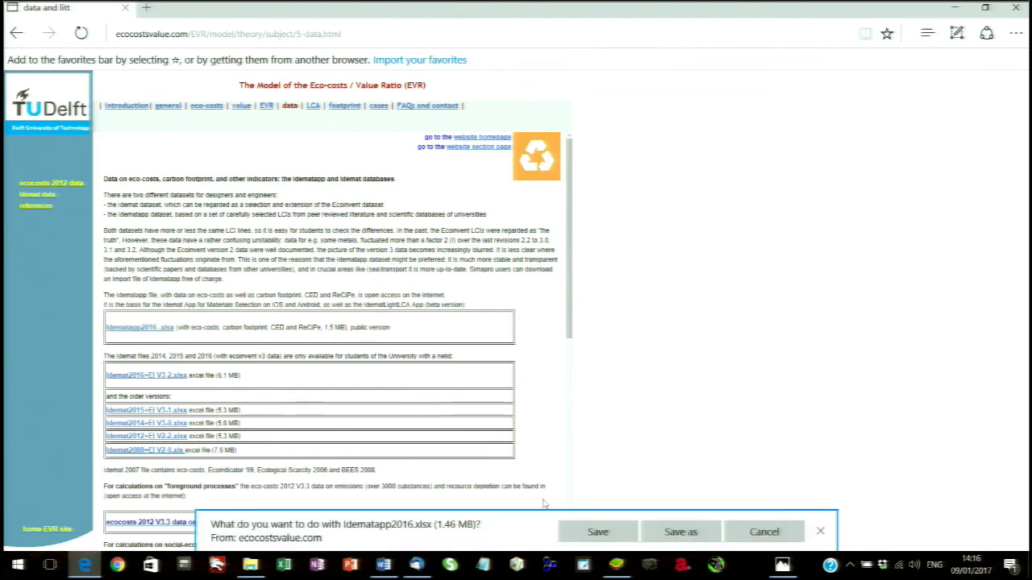
{"action": "left_click", "coordinate": [601, 533]}
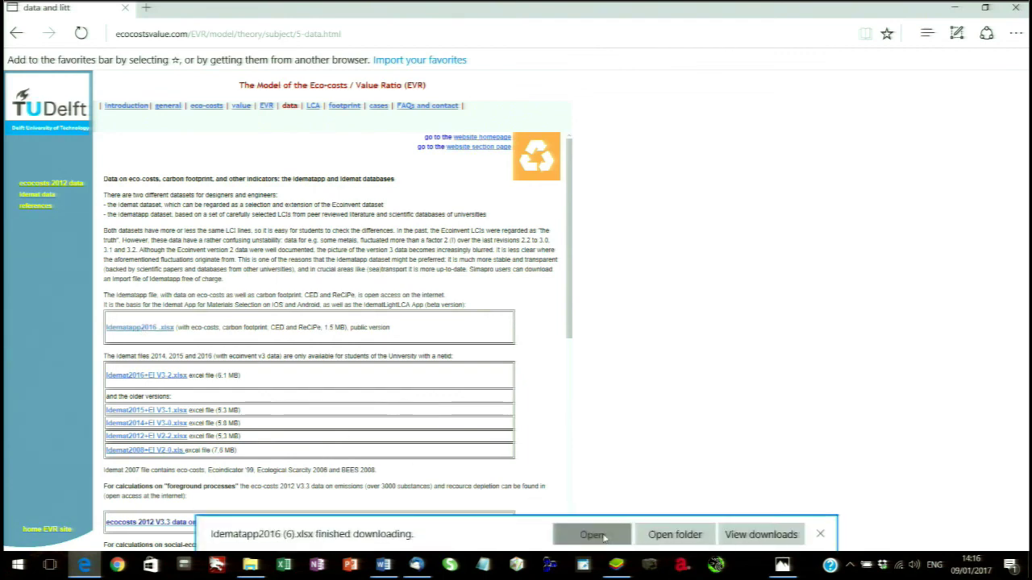
{"action": "left_click", "coordinate": [594, 535]}
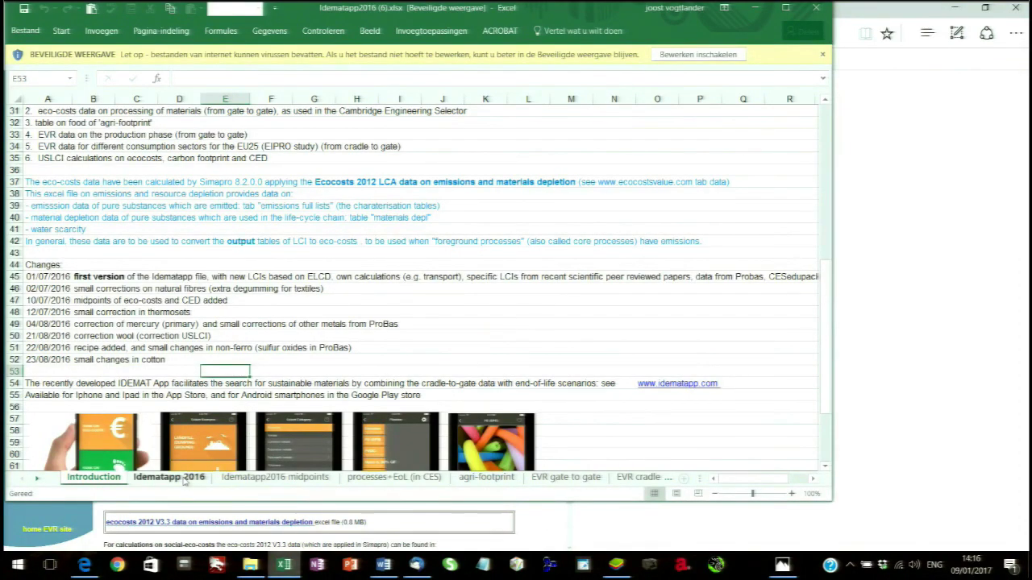
Show the Idematapp 2016 sheet, then select acrylic's identifier A.140.01.101 in the favourites email
{"action": "left_click", "coordinate": [179, 477]}
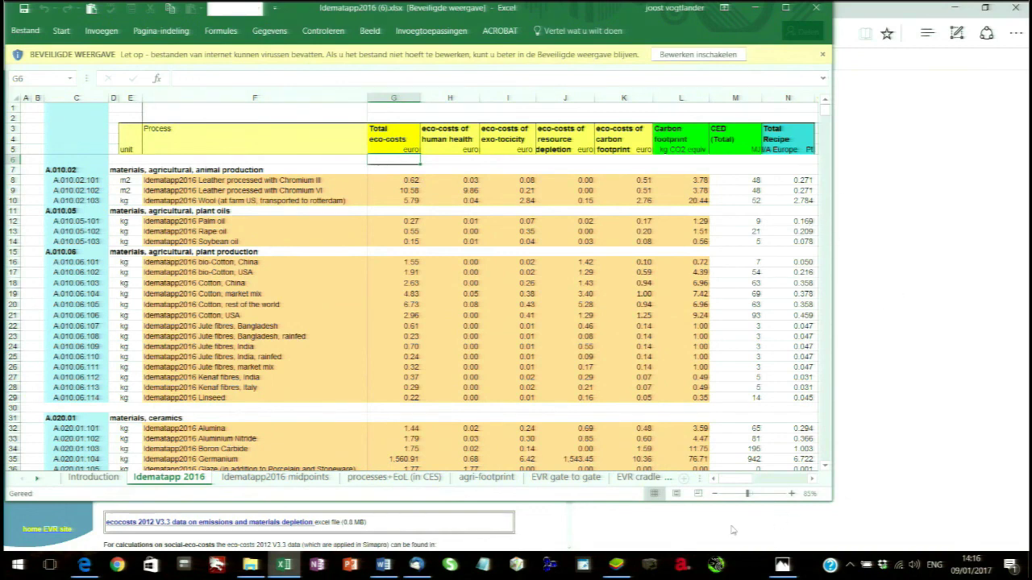
{"action": "left_click", "coordinate": [416, 565]}
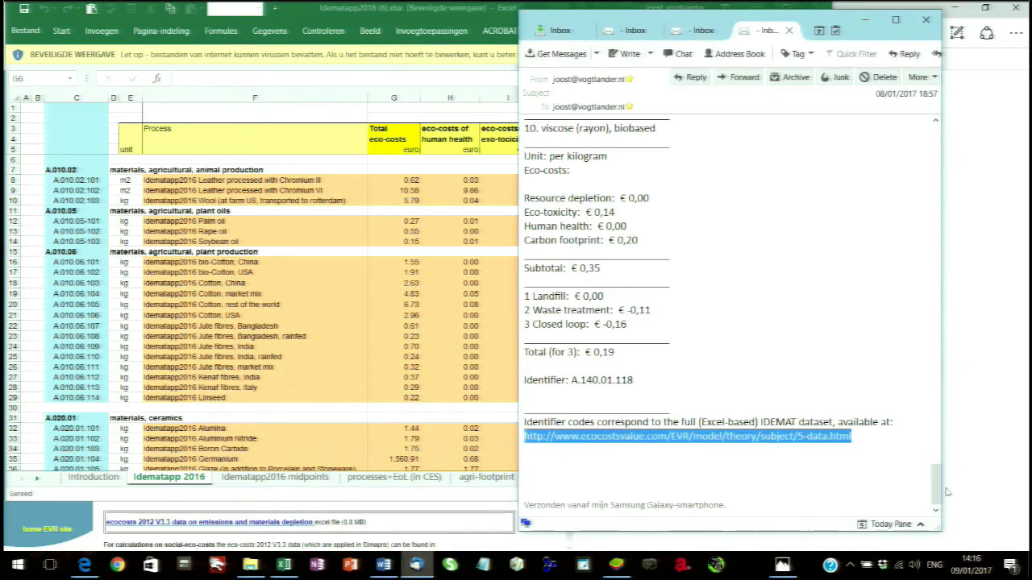
{"action": "left_click_drag", "start_coordinate": [937, 484], "coordinate": [936, 145]}
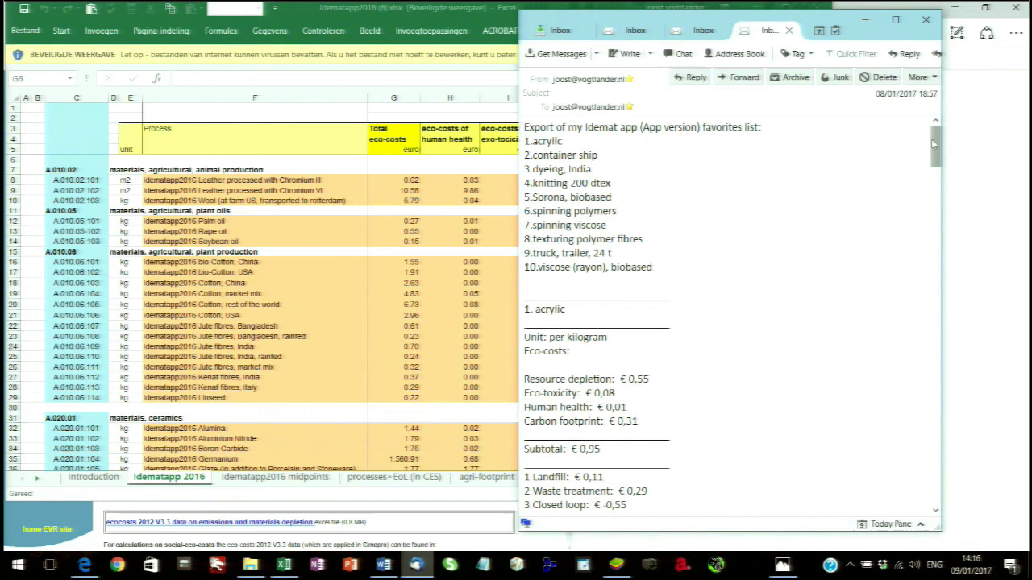
{"action": "left_click_drag", "start_coordinate": [937, 146], "coordinate": [939, 171]}
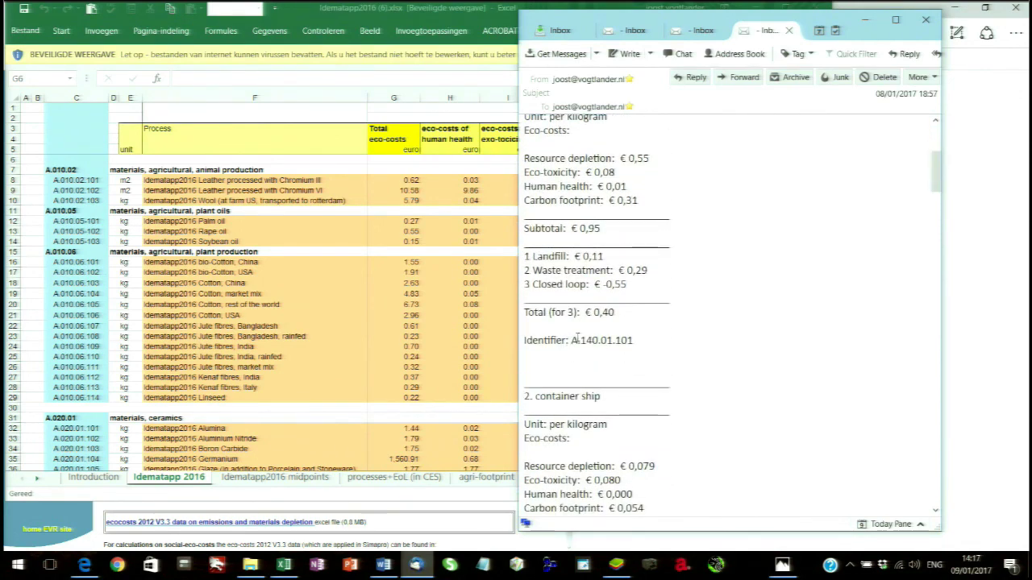
{"action": "left_click_drag", "start_coordinate": [571, 340], "coordinate": [649, 348]}
{"action": "key", "text": "ctrl+c"}
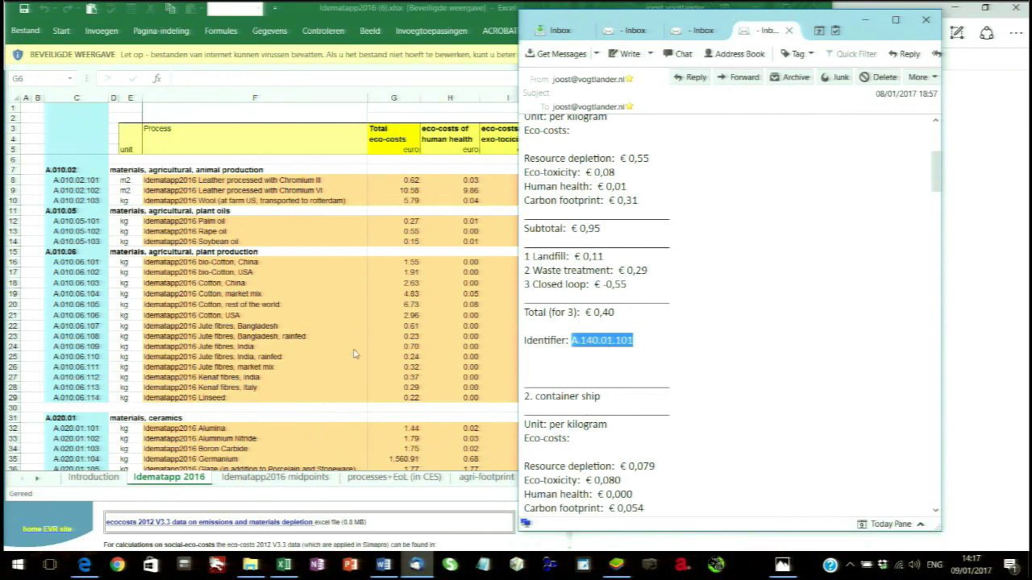
Search Excel for A.140.01.101 and mark its row 565, Acryl polymer pellet production
{"action": "key", "text": "alt+Tab"}
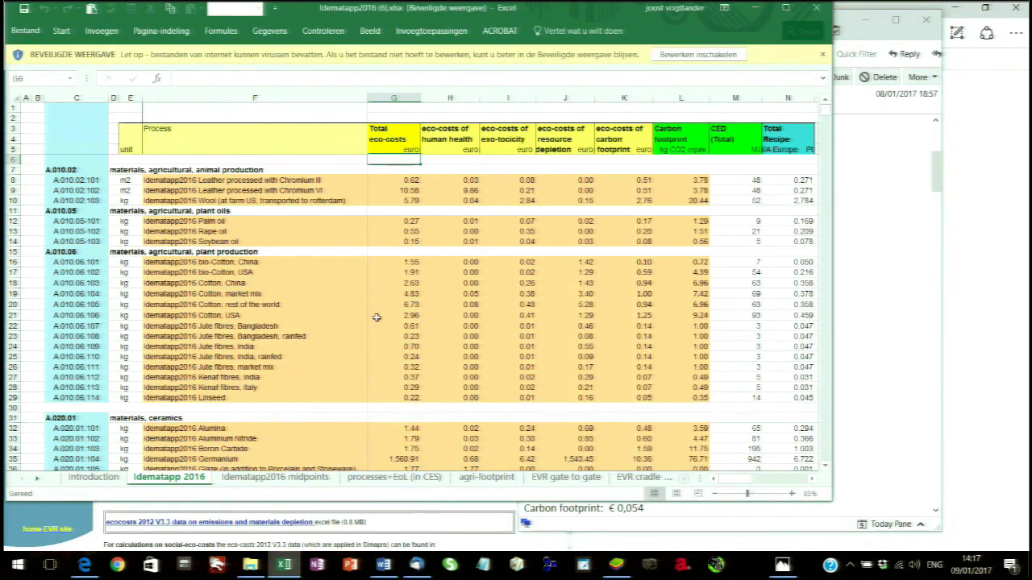
{"action": "key", "text": "ctrl+f"}
{"action": "key", "text": "ctrl+v"}
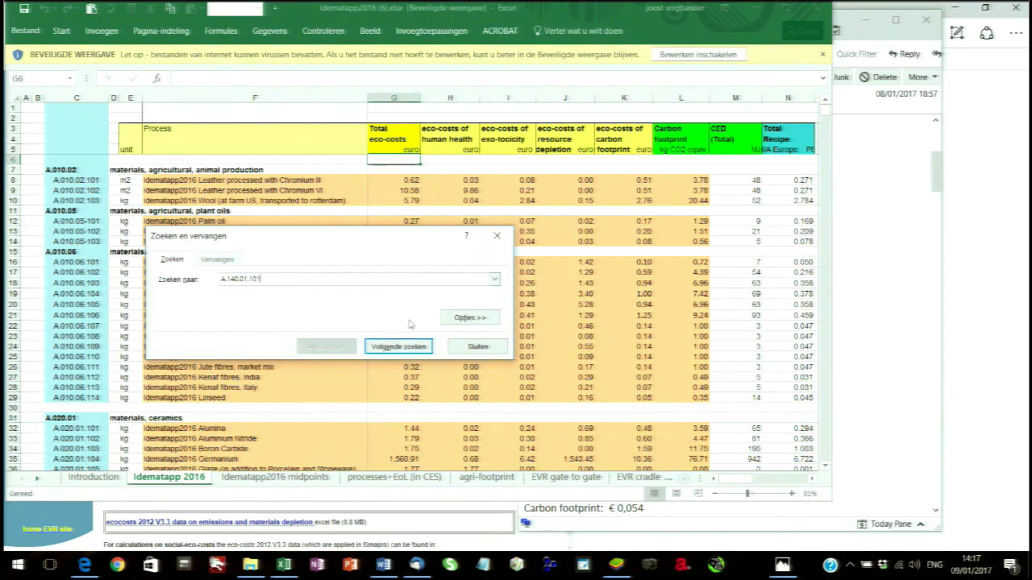
{"action": "left_click", "coordinate": [398, 347]}
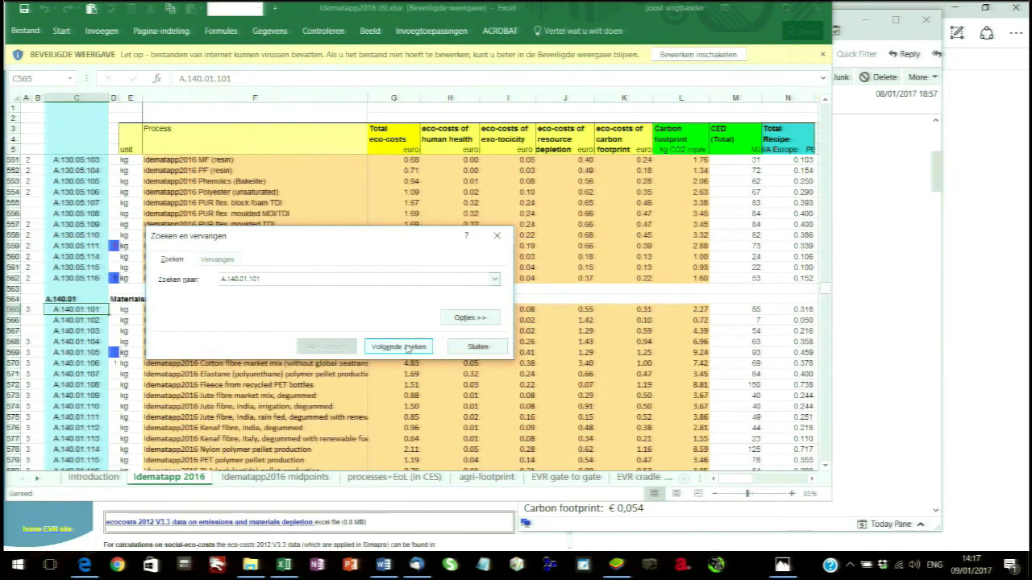
{"action": "left_click", "coordinate": [498, 237]}
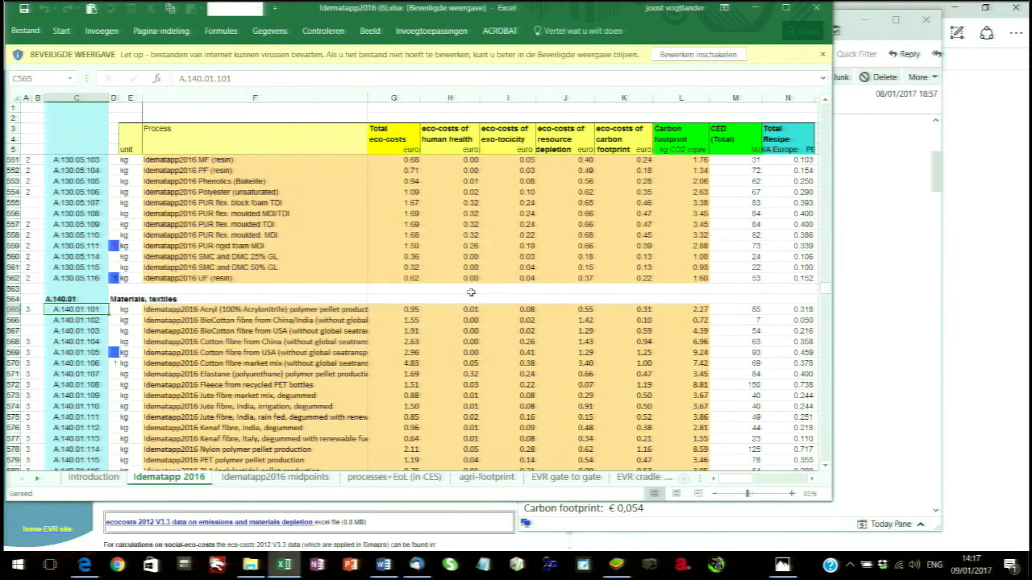
{"action": "left_click", "coordinate": [176, 311]}
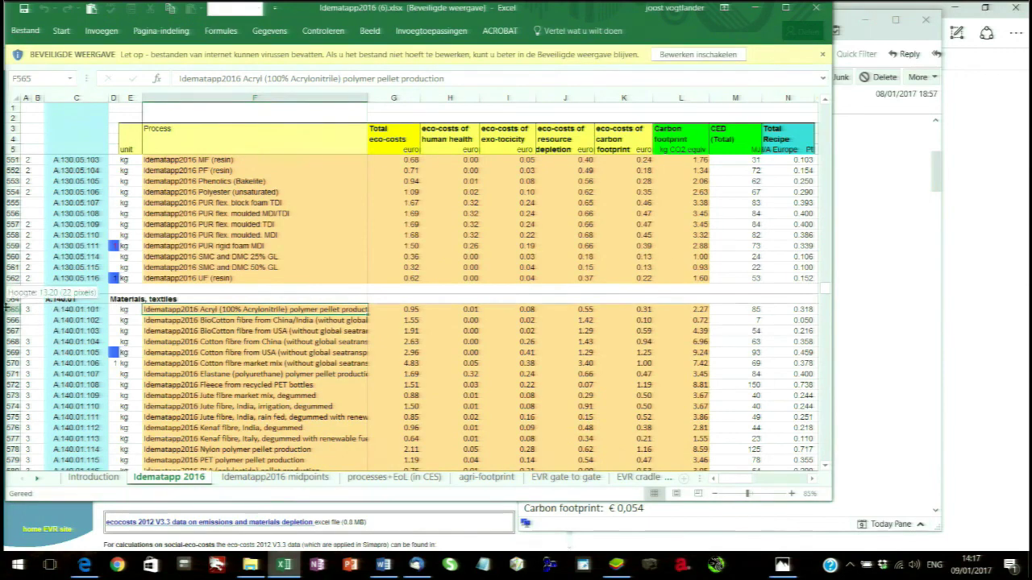
{"action": "left_click", "coordinate": [12, 310]}
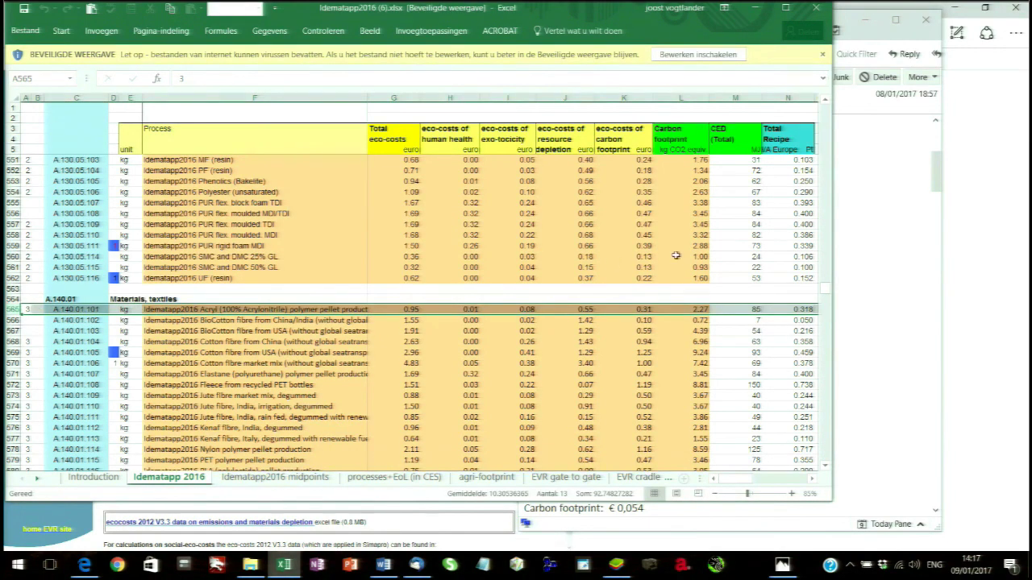
{"action": "mouse_move", "coordinate": [827, 288]}
{"action": "left_mouse_down"}
{"action": "mouse_move", "coordinate": [824, 352]}
{"action": "mouse_move", "coordinate": [826, 266]}
{"action": "left_mouse_up"}
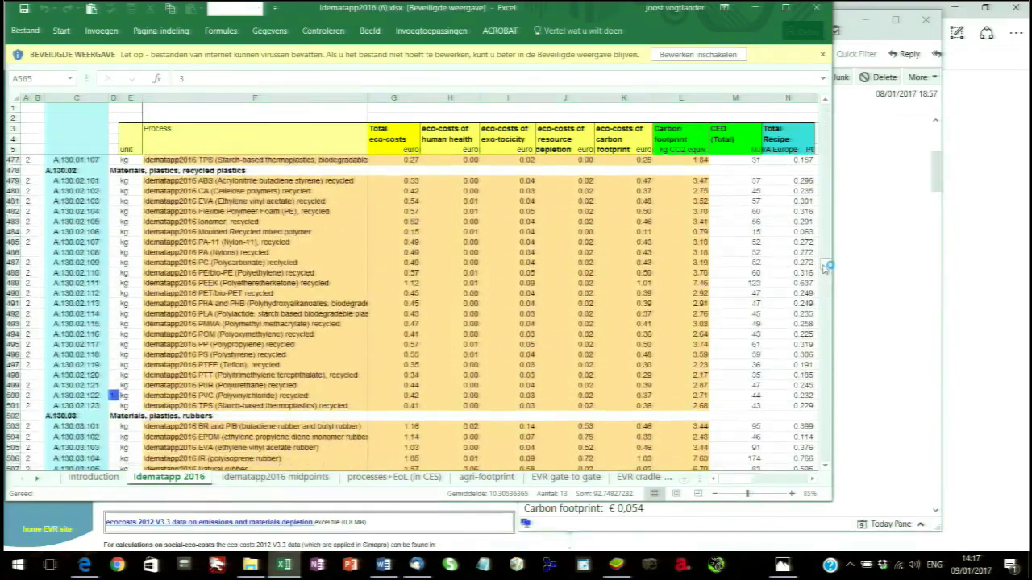
Find A.140.01.101 again, then open the saved Idemat screenshot in Photos
{"action": "key", "text": "ctrl+f"}
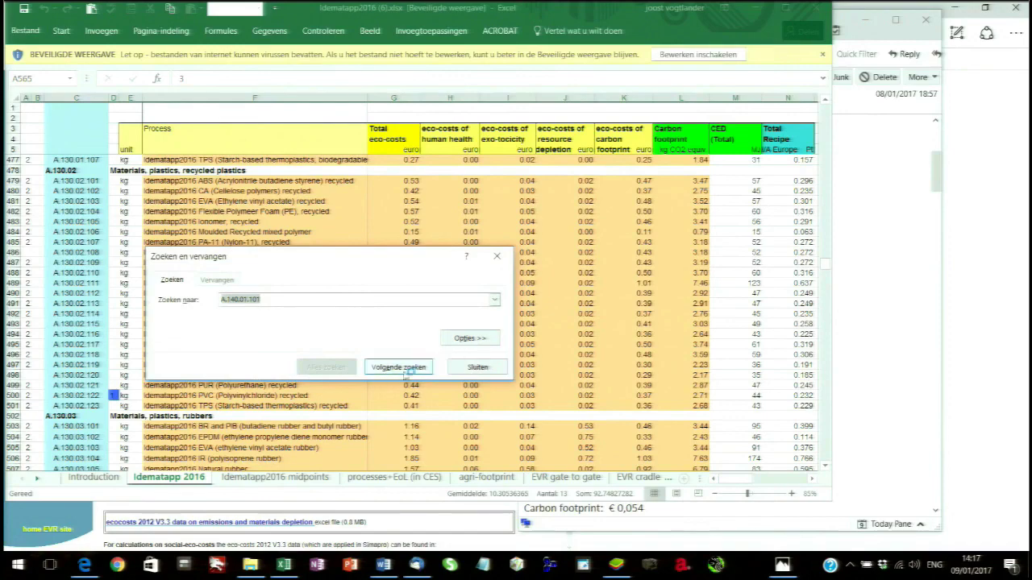
{"action": "left_click", "coordinate": [391, 372]}
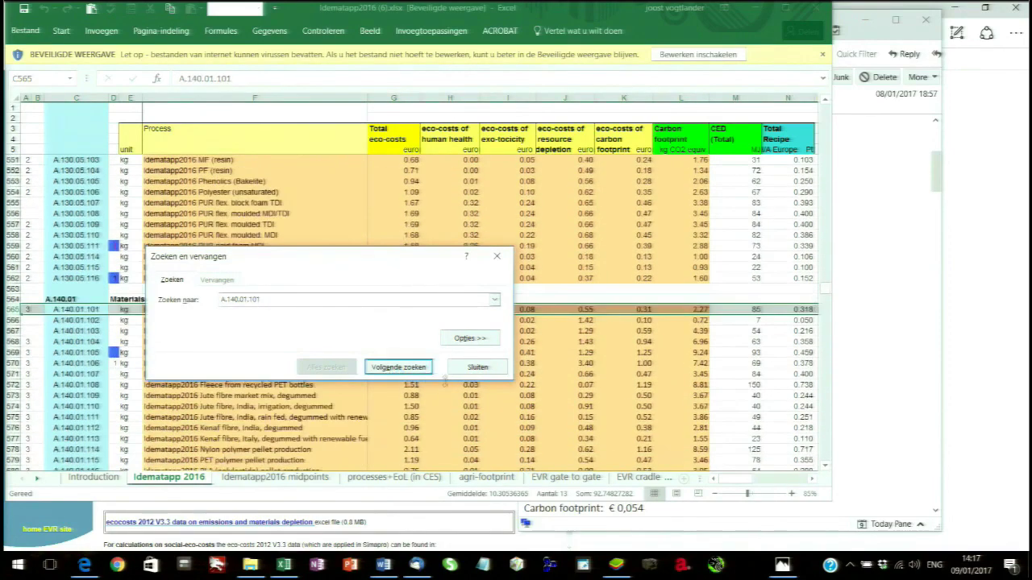
{"action": "left_click", "coordinate": [500, 263]}
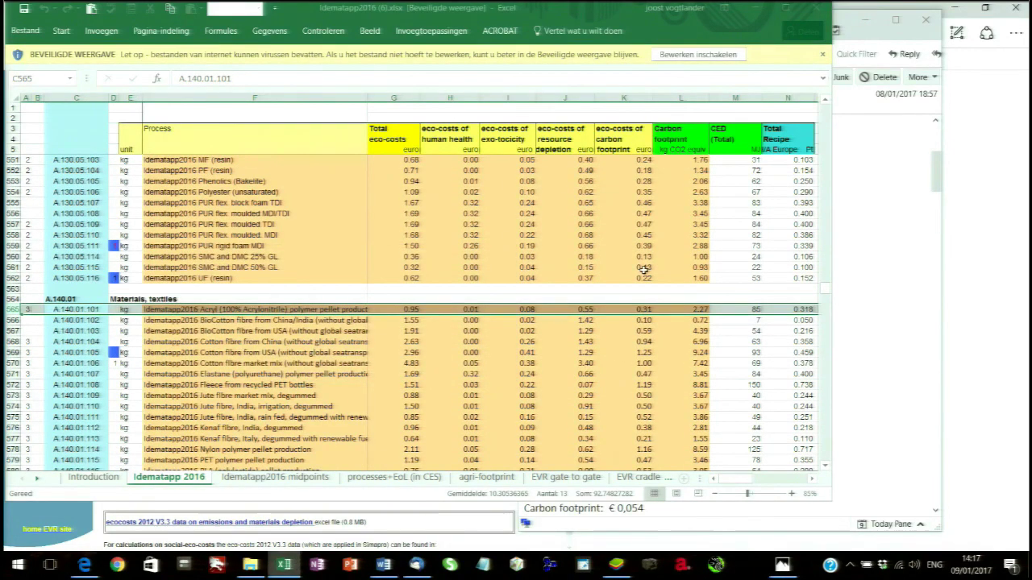
{"action": "left_click", "coordinate": [782, 566]}
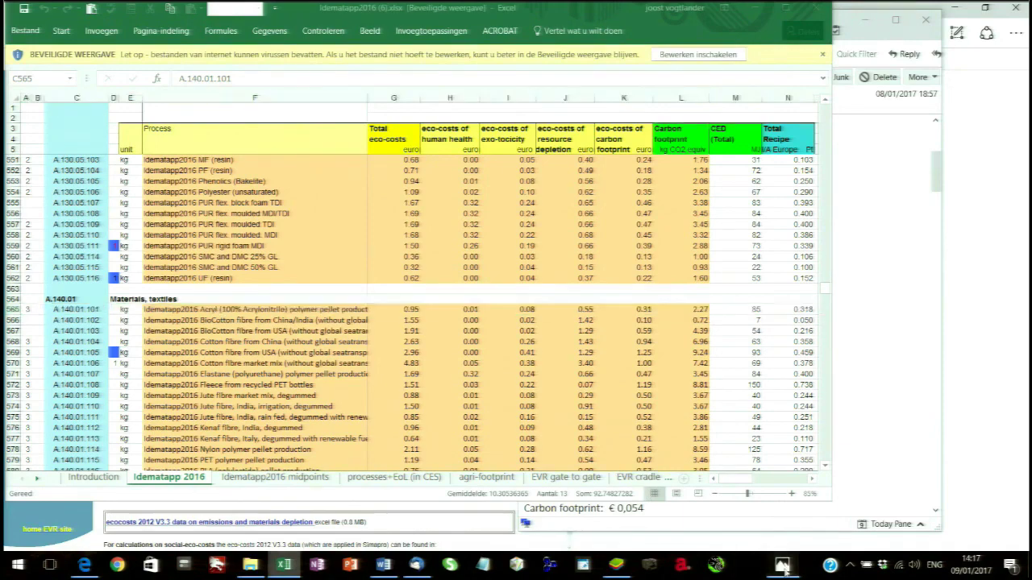